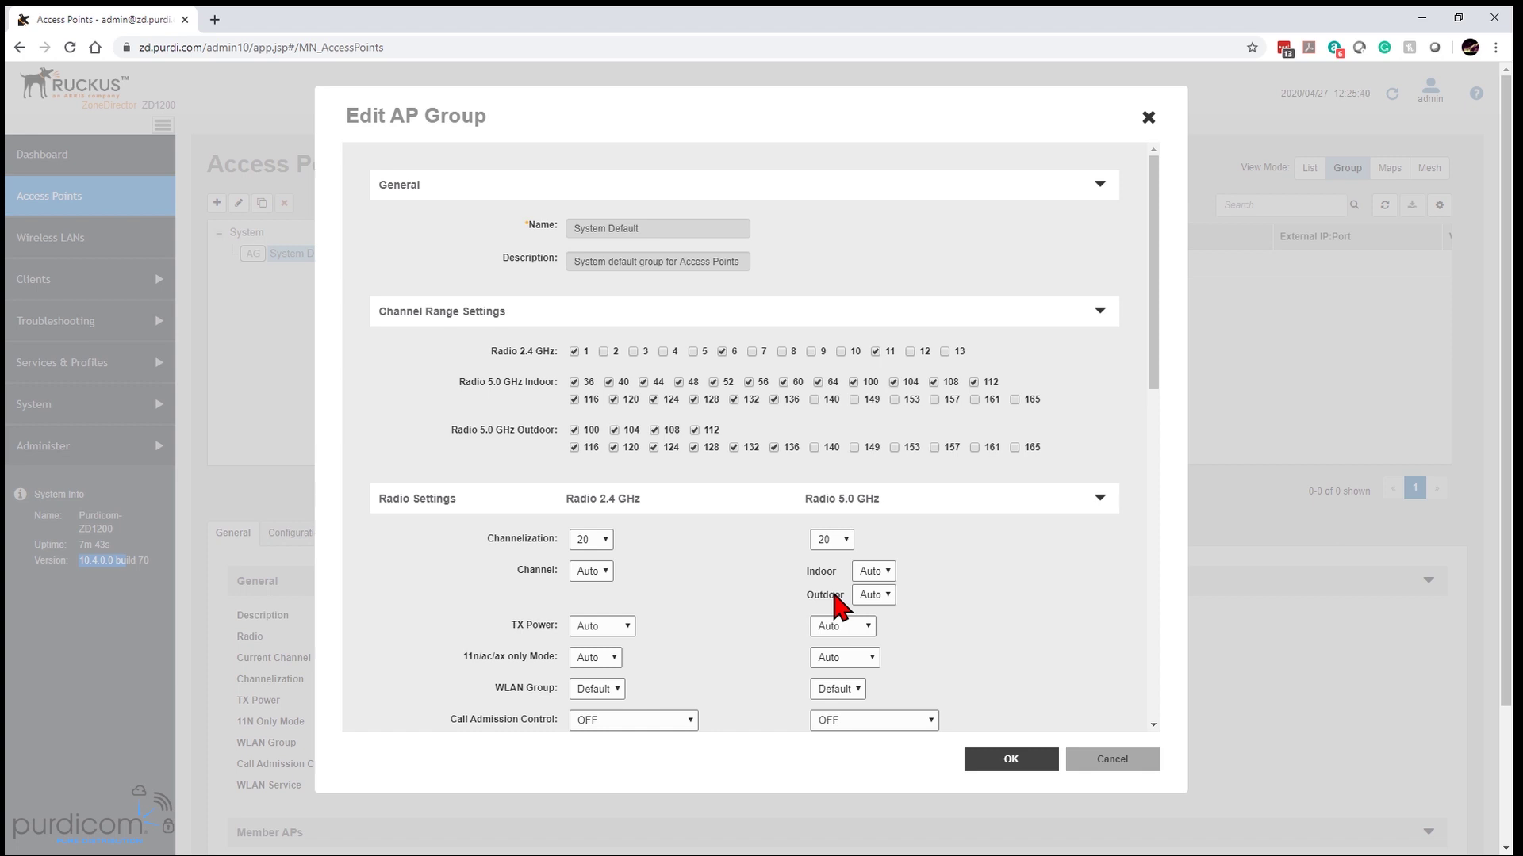
- In the System Default AP group's R710 model settings, disable LACP and the status LEDs, and enable 5.8GHz channels
{"action": "scroll", "coordinate": [663, 586], "scroll_direction": "down", "scroll_amount": 3}
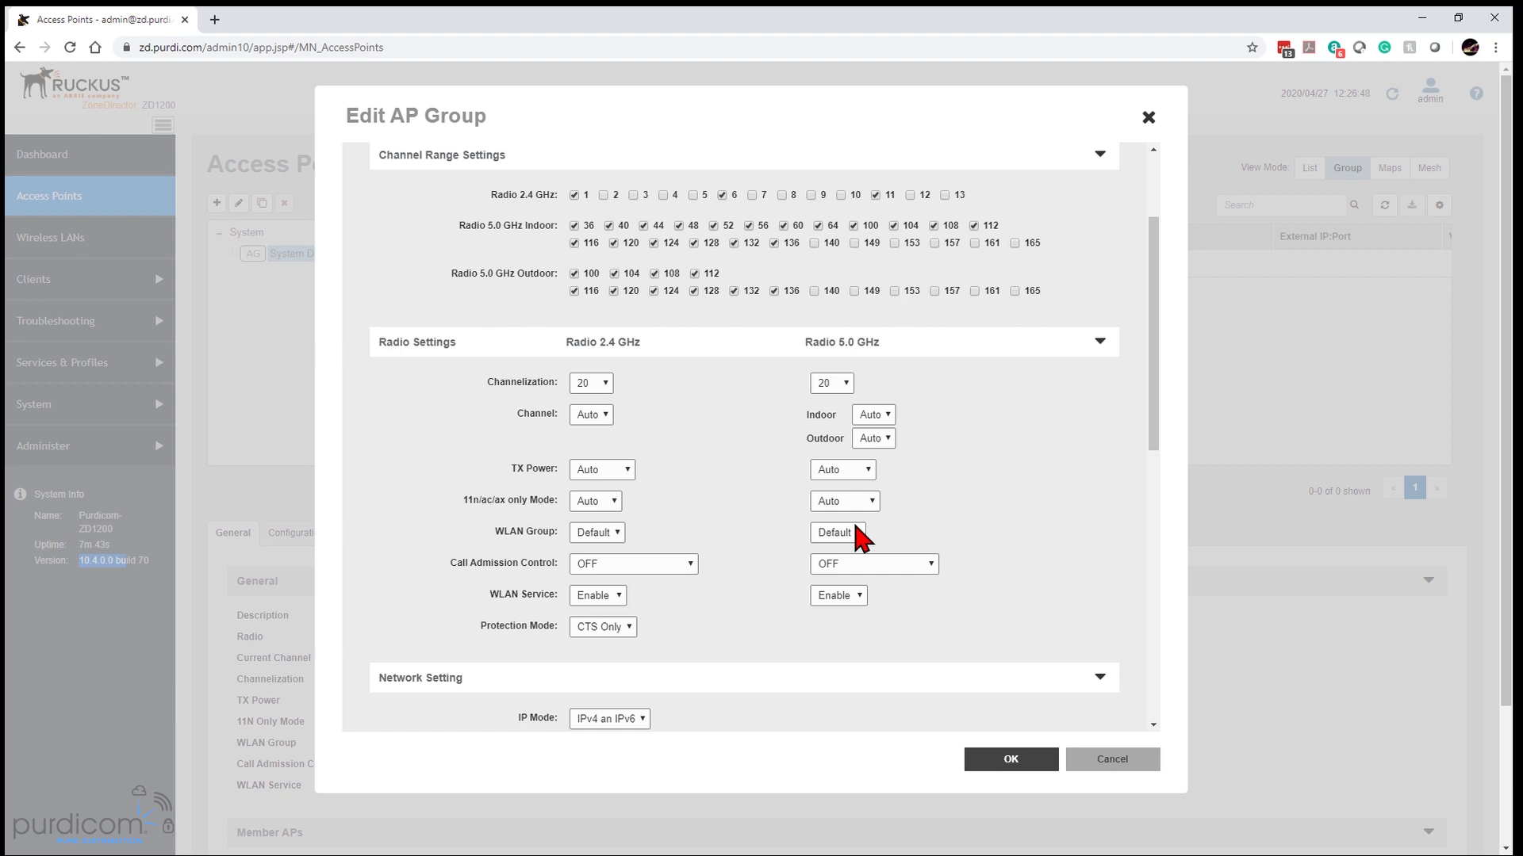
{"action": "left_click", "coordinate": [991, 585]}
{"action": "scroll", "coordinate": [722, 647], "scroll_direction": "down", "scroll_amount": 2}
{"action": "scroll", "coordinate": [722, 663], "scroll_direction": "down", "scroll_amount": 3}
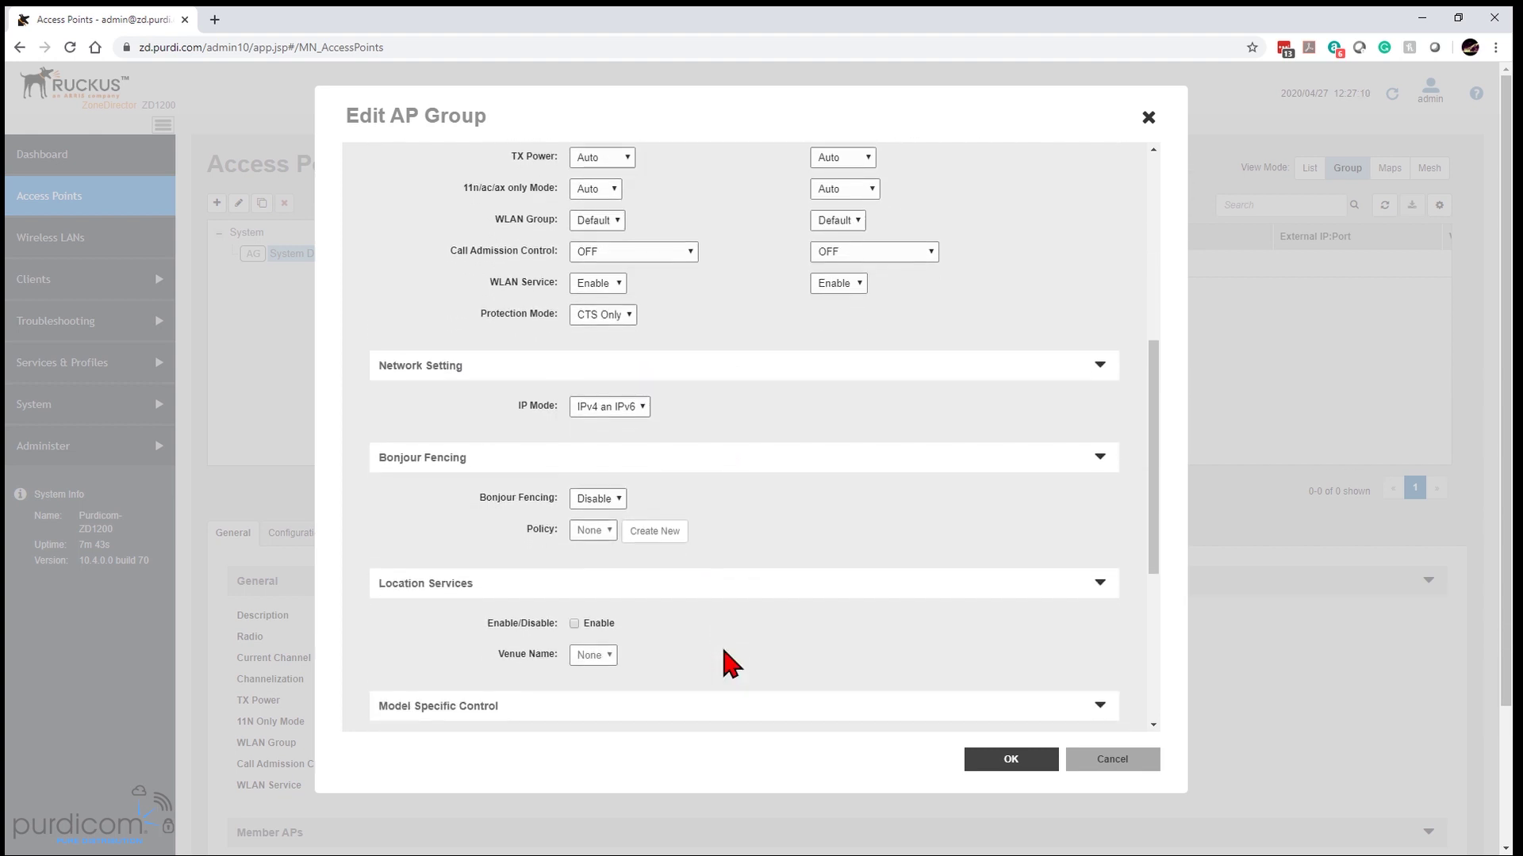
{"action": "scroll", "coordinate": [738, 496], "scroll_direction": "down", "scroll_amount": 3}
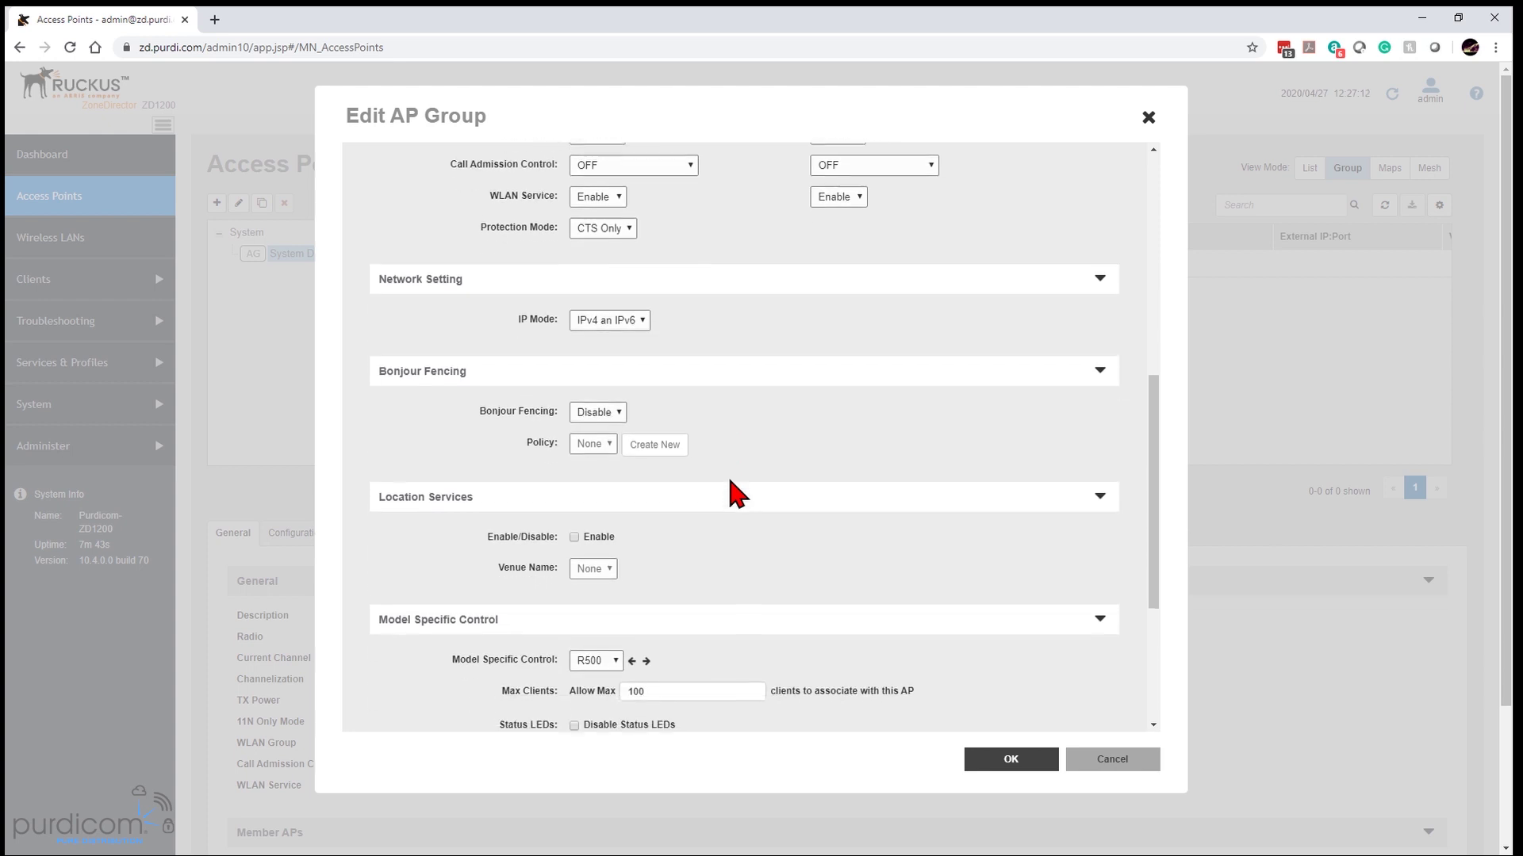
{"action": "scroll", "coordinate": [738, 495], "scroll_direction": "down", "scroll_amount": 2}
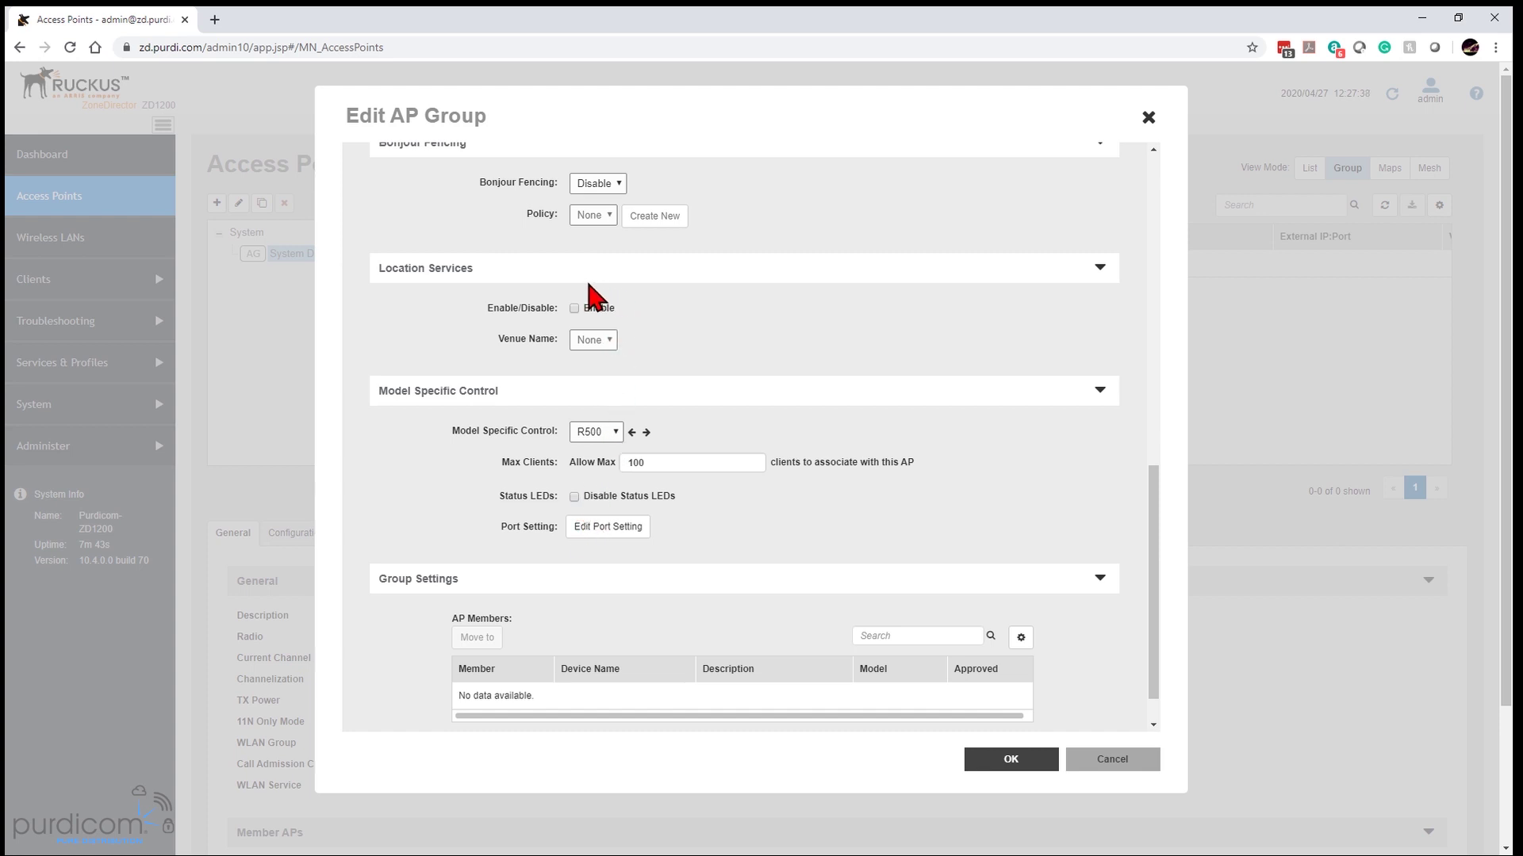
{"action": "key", "text": "Down"}
{"action": "left_click", "coordinate": [574, 620]}
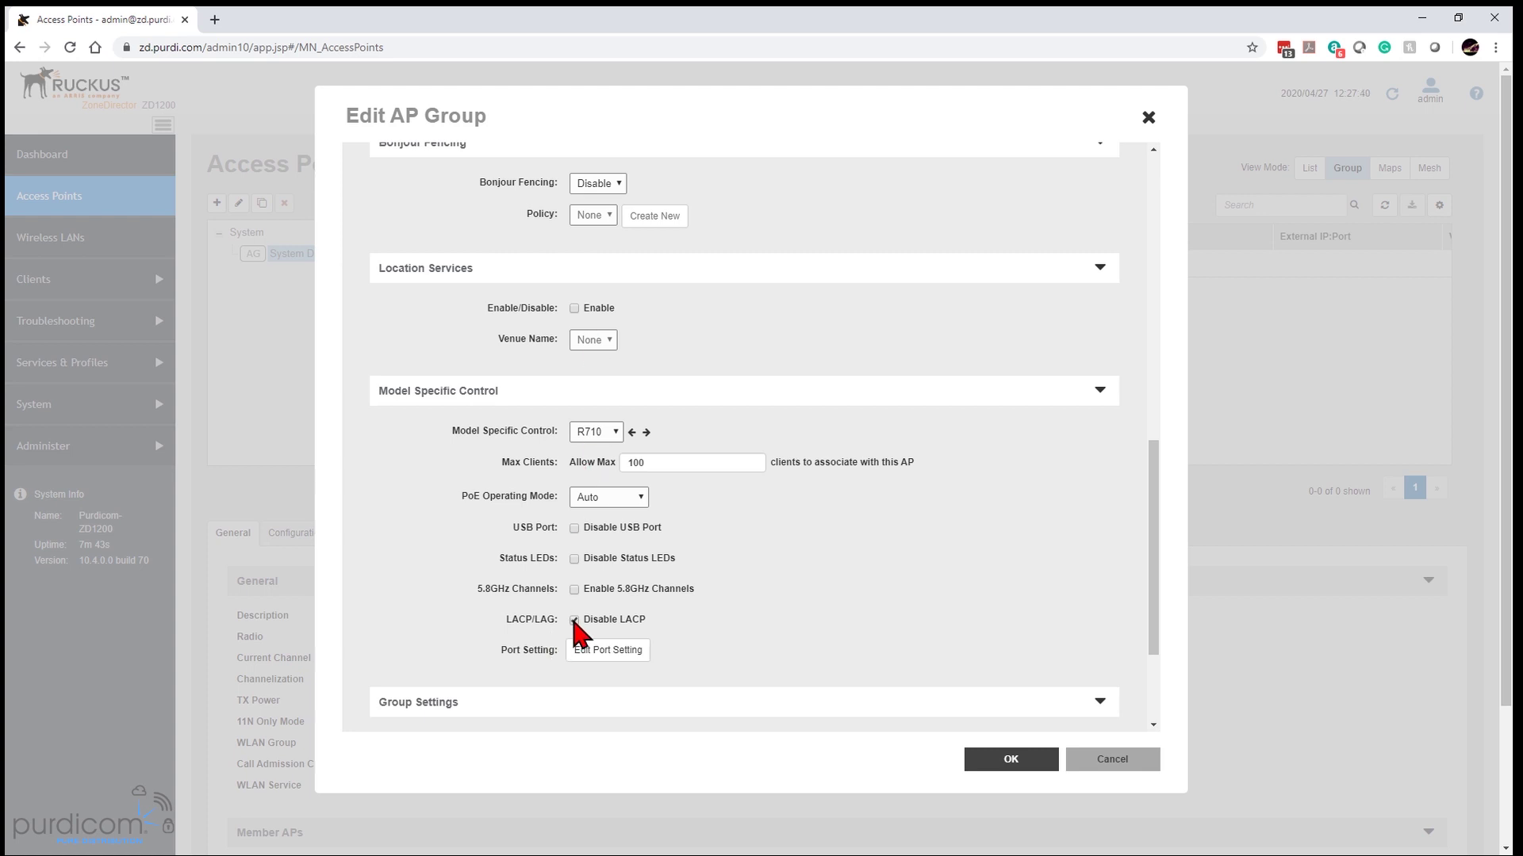
{"action": "left_click", "coordinate": [574, 559]}
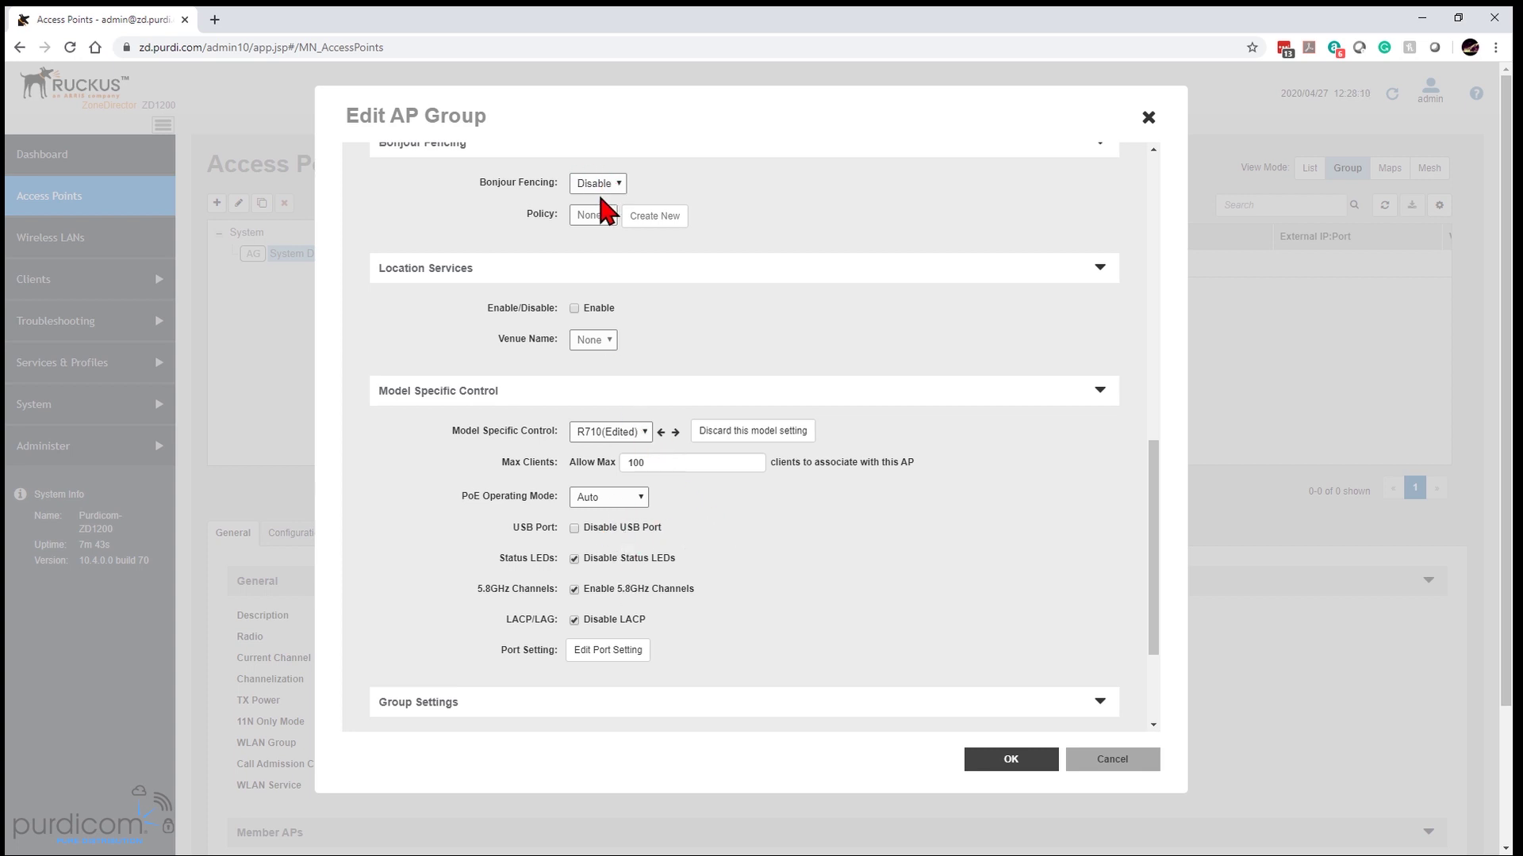
- Switch the model specific control to H510 and disable its status LEDs
{"action": "key", "text": "Up"}
{"action": "key", "text": "Up"}
{"action": "key", "text": "Up"}
{"action": "key", "text": "Up"}
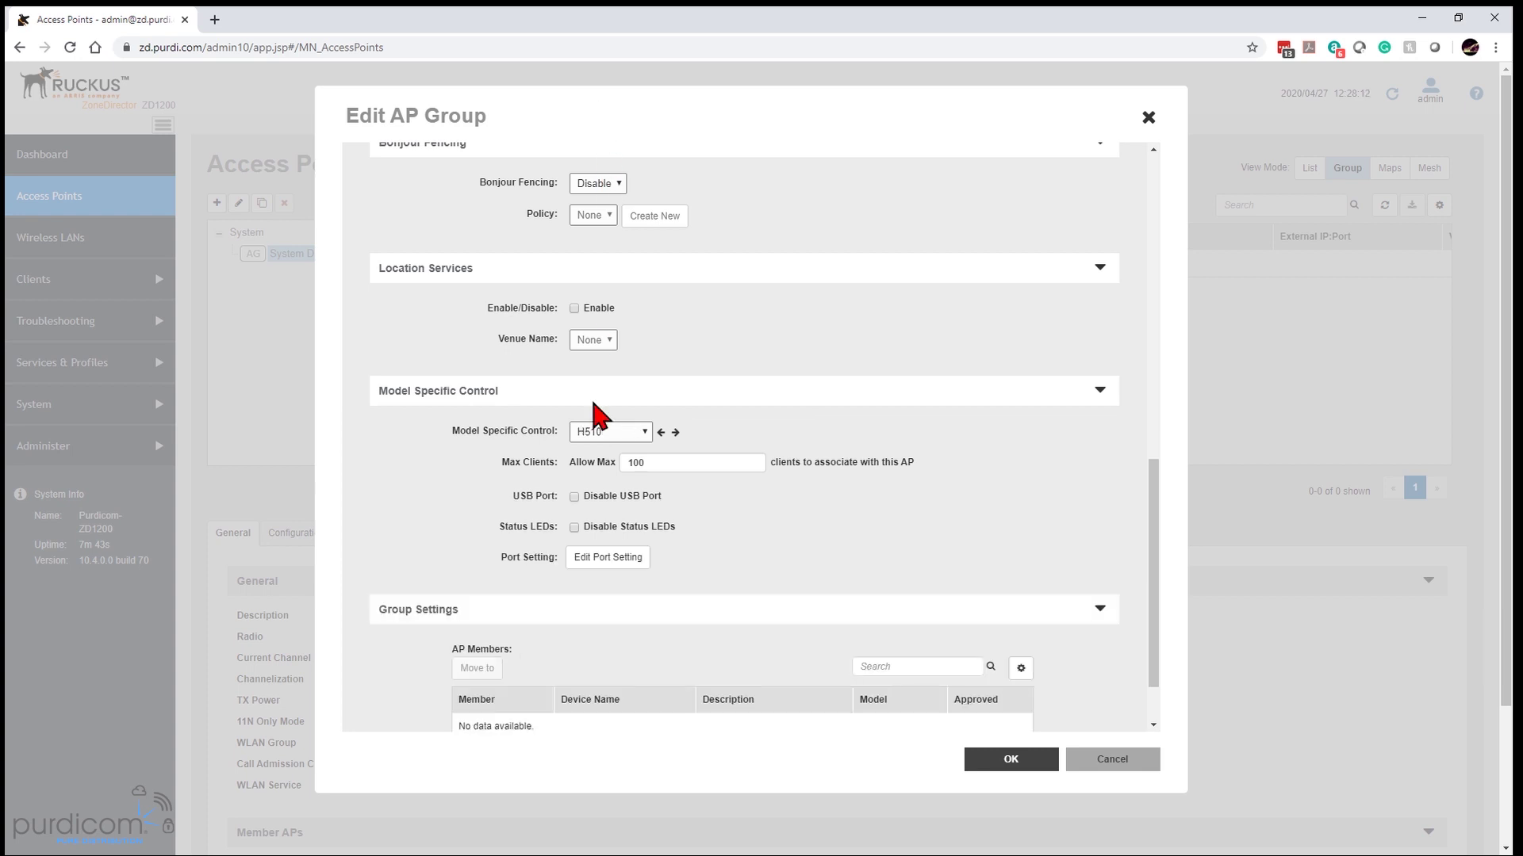
{"action": "left_click", "coordinate": [573, 527]}
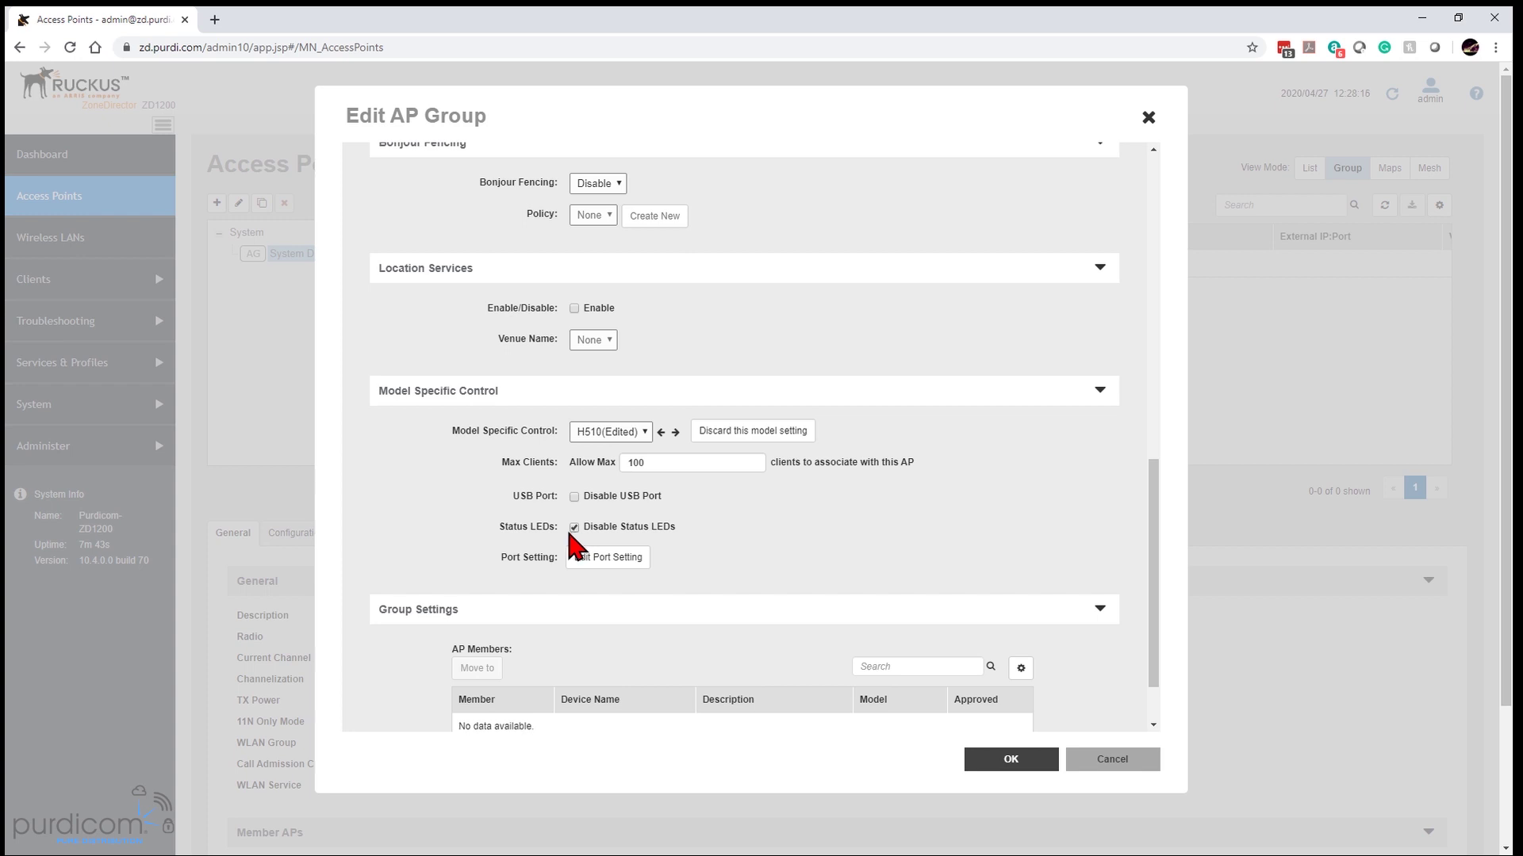
- Review the H510 LAN port settings and save the AP group changes
{"action": "left_click", "coordinate": [597, 559]}
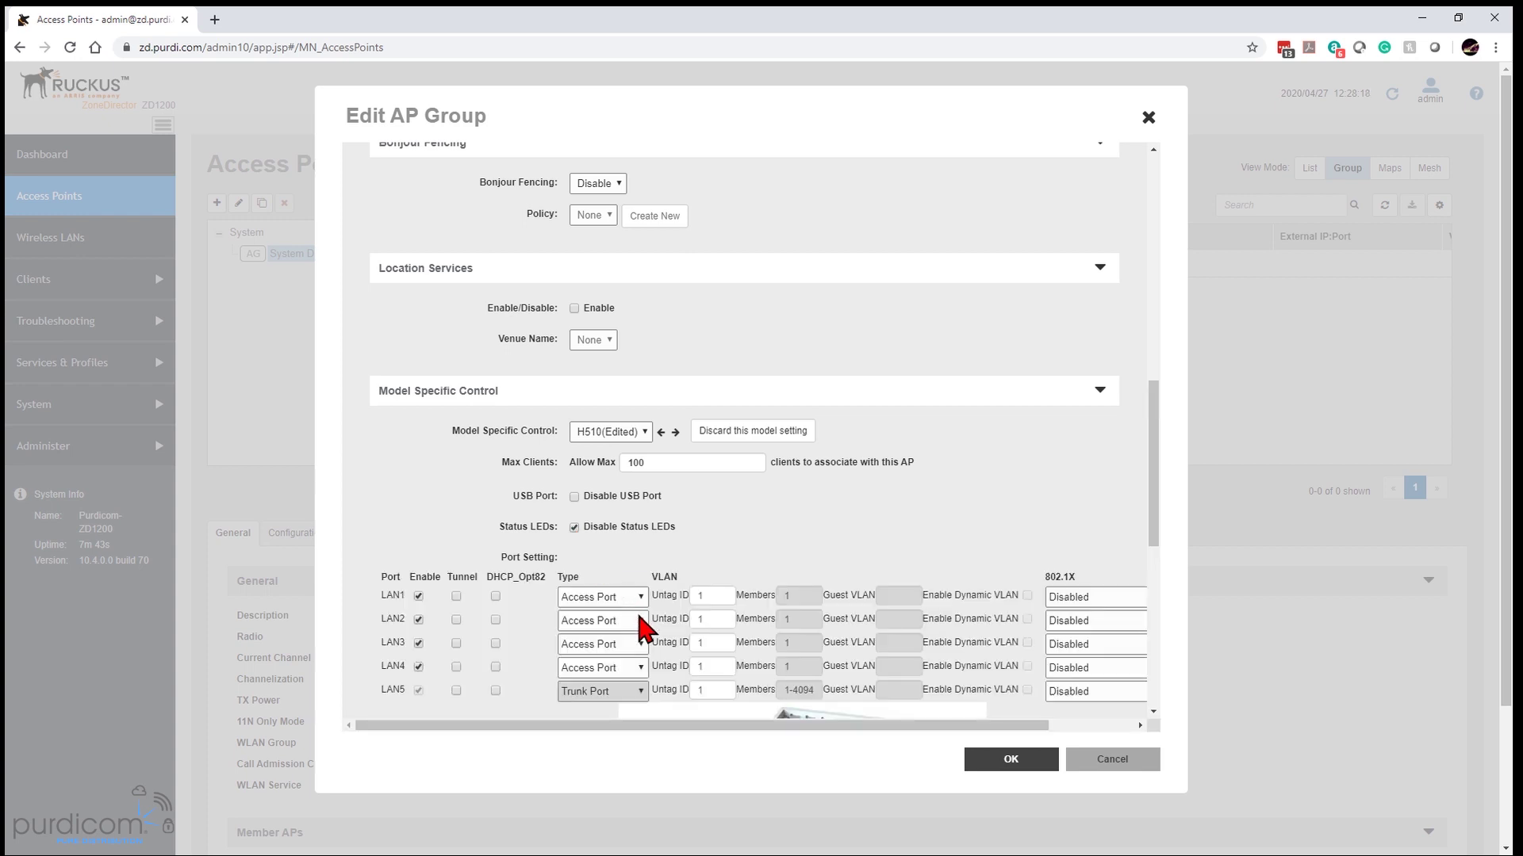
{"action": "scroll", "coordinate": [641, 626], "scroll_direction": "down", "scroll_amount": 1}
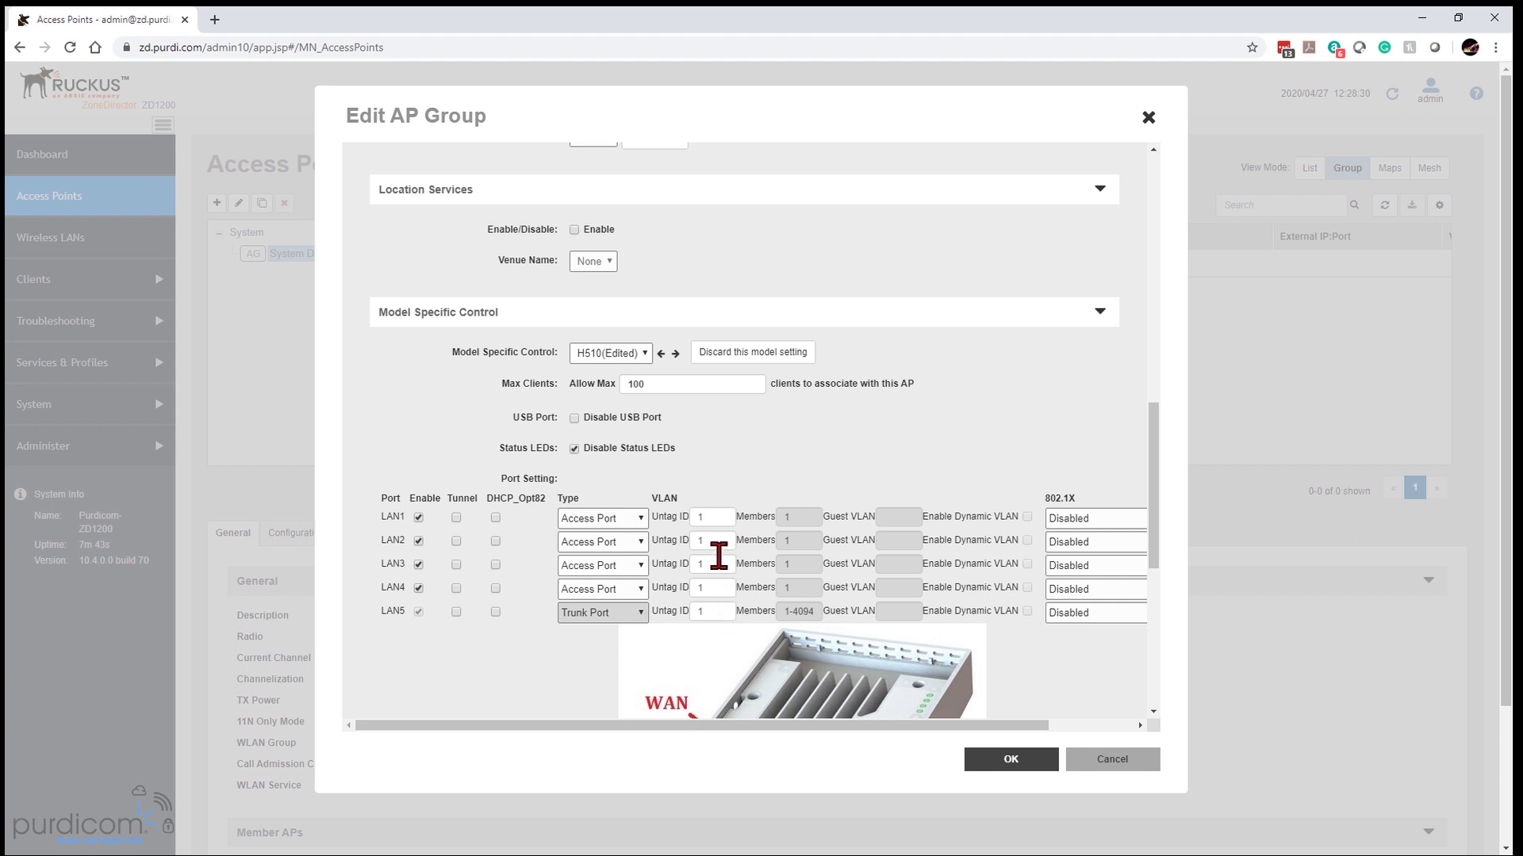
{"action": "scroll", "coordinate": [719, 555], "scroll_direction": "down", "scroll_amount": 6}
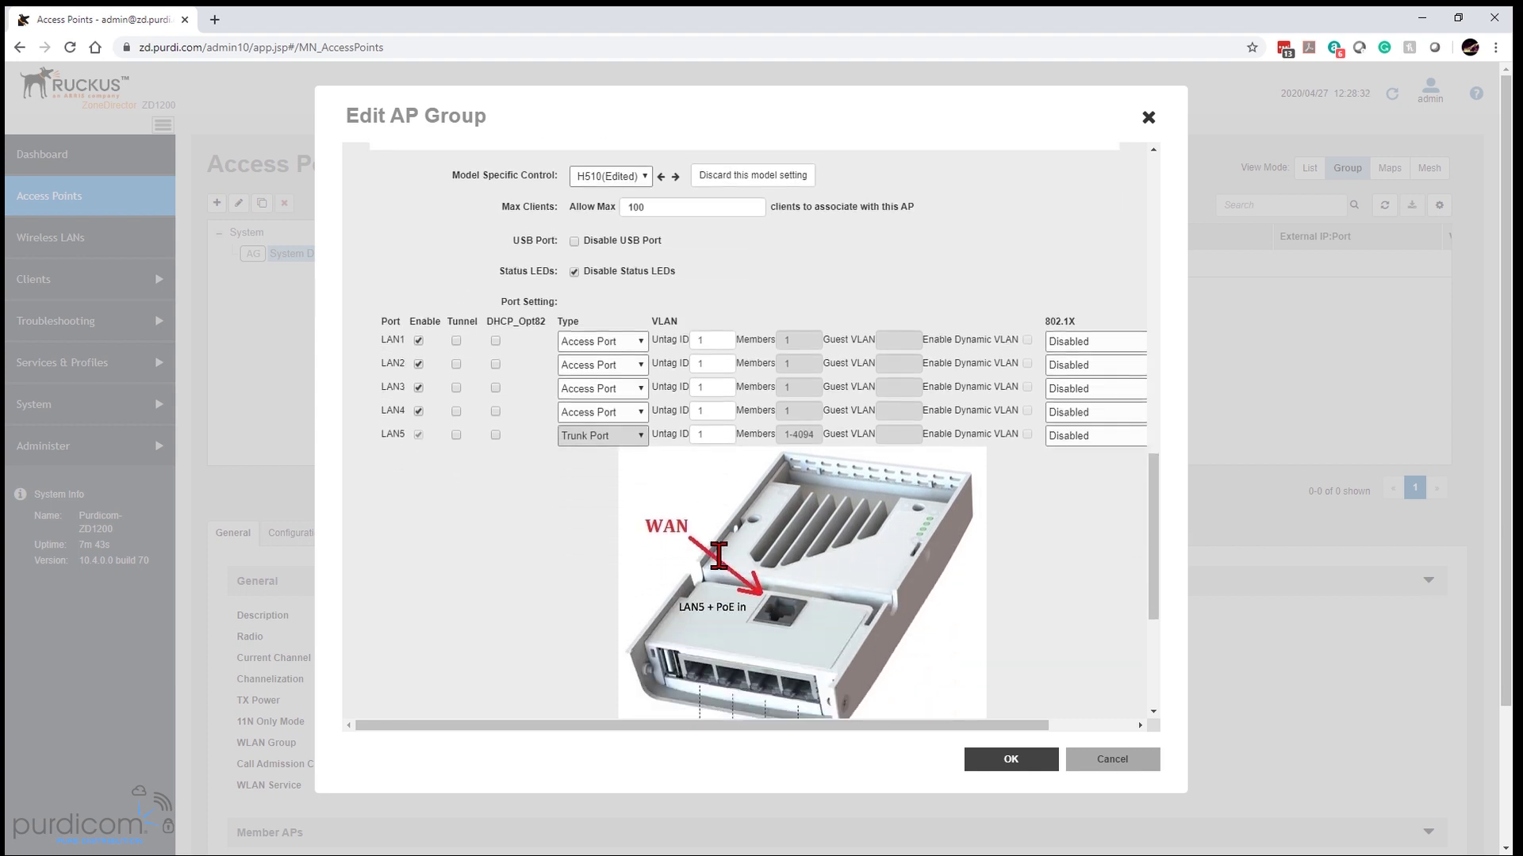
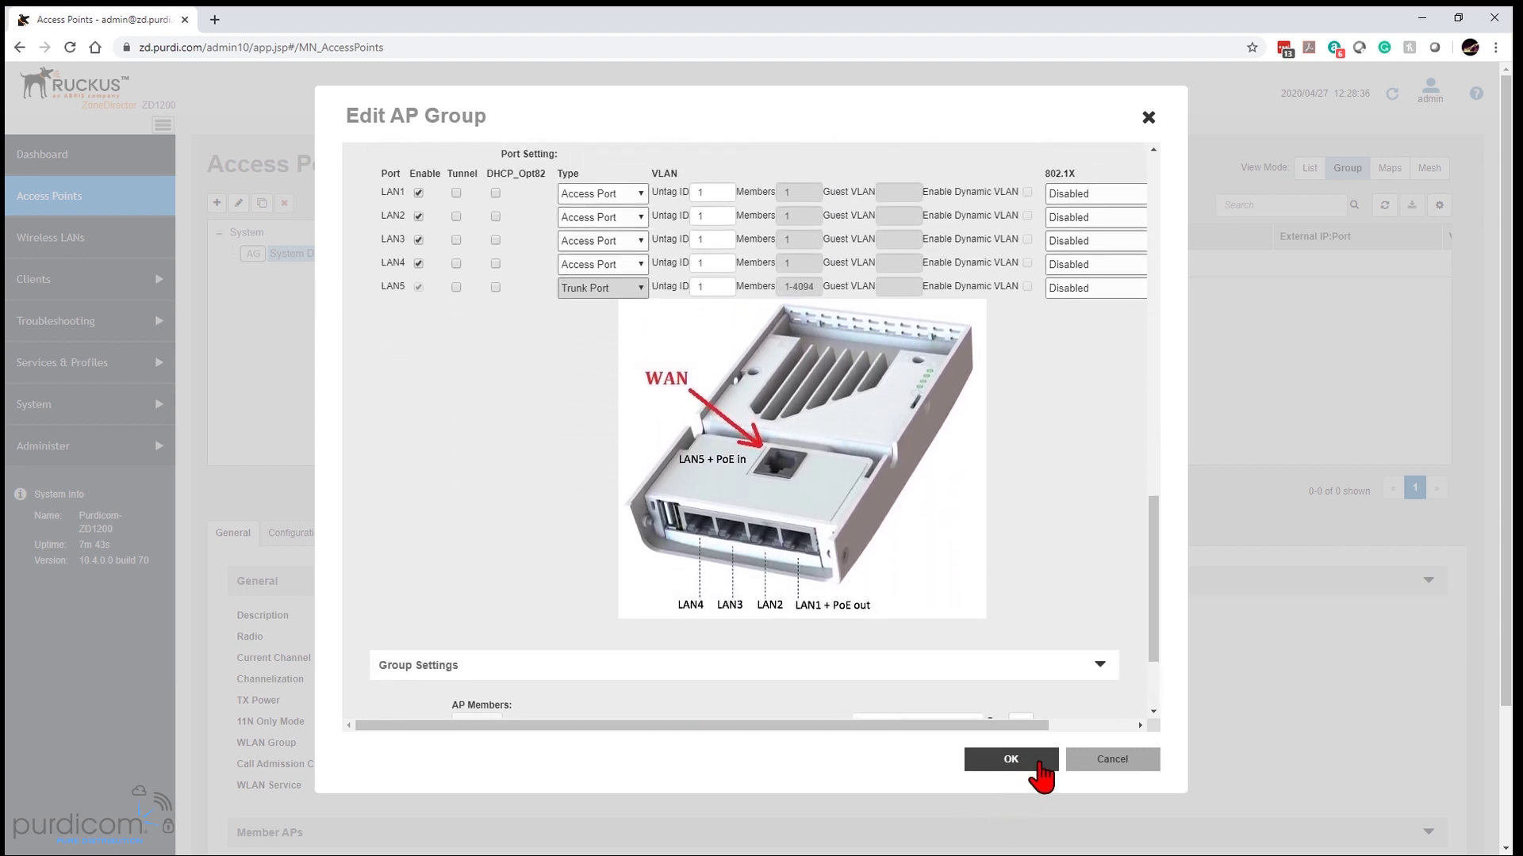
{"action": "left_click", "coordinate": [1022, 761]}
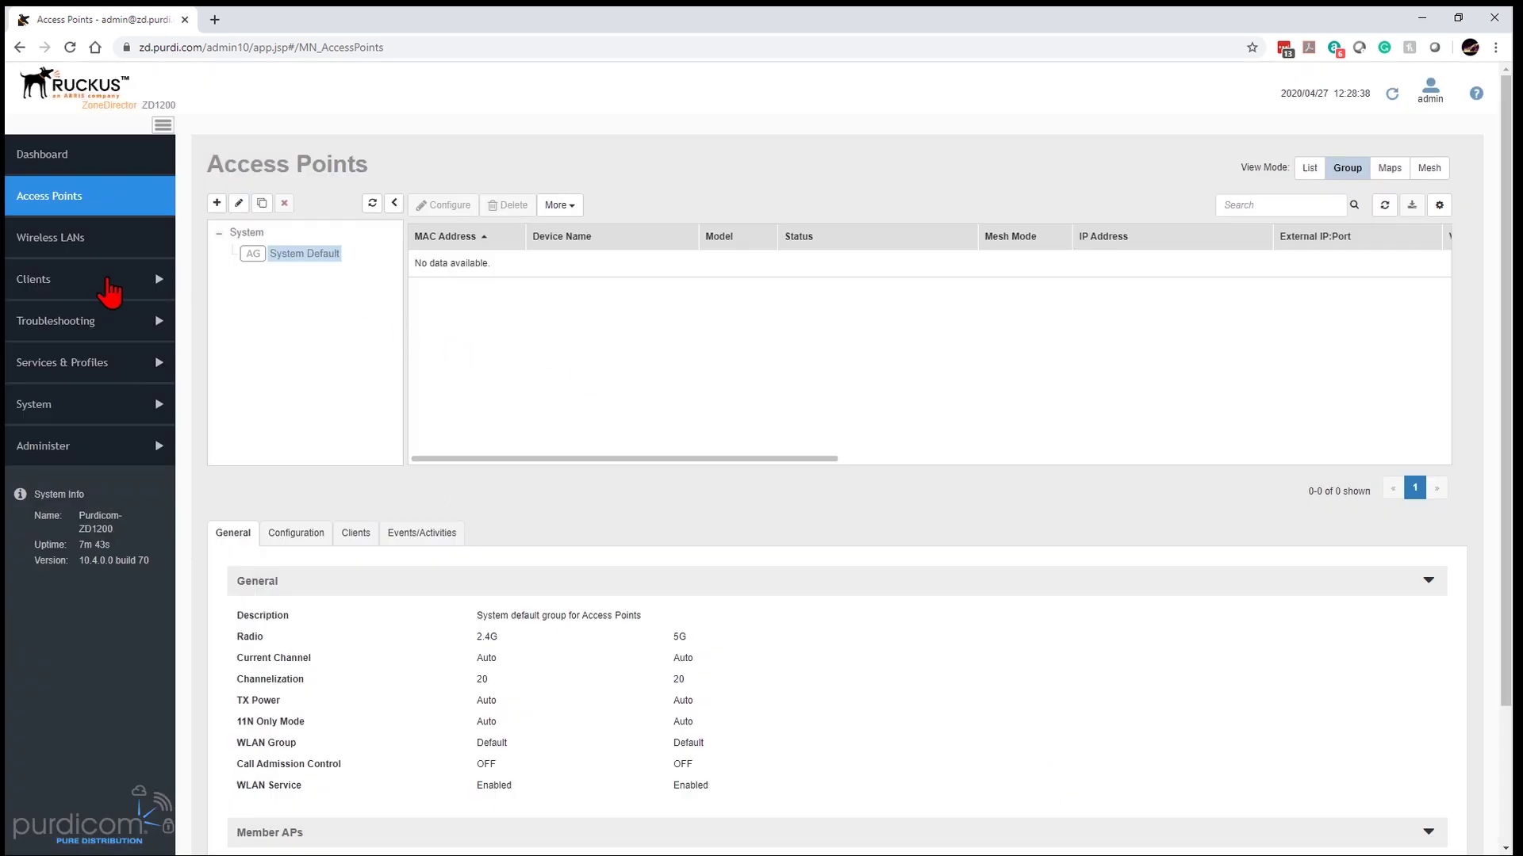
- Start creating a new wireless LAN in the Default WLAN group and name it test
{"action": "left_click", "coordinate": [57, 239]}
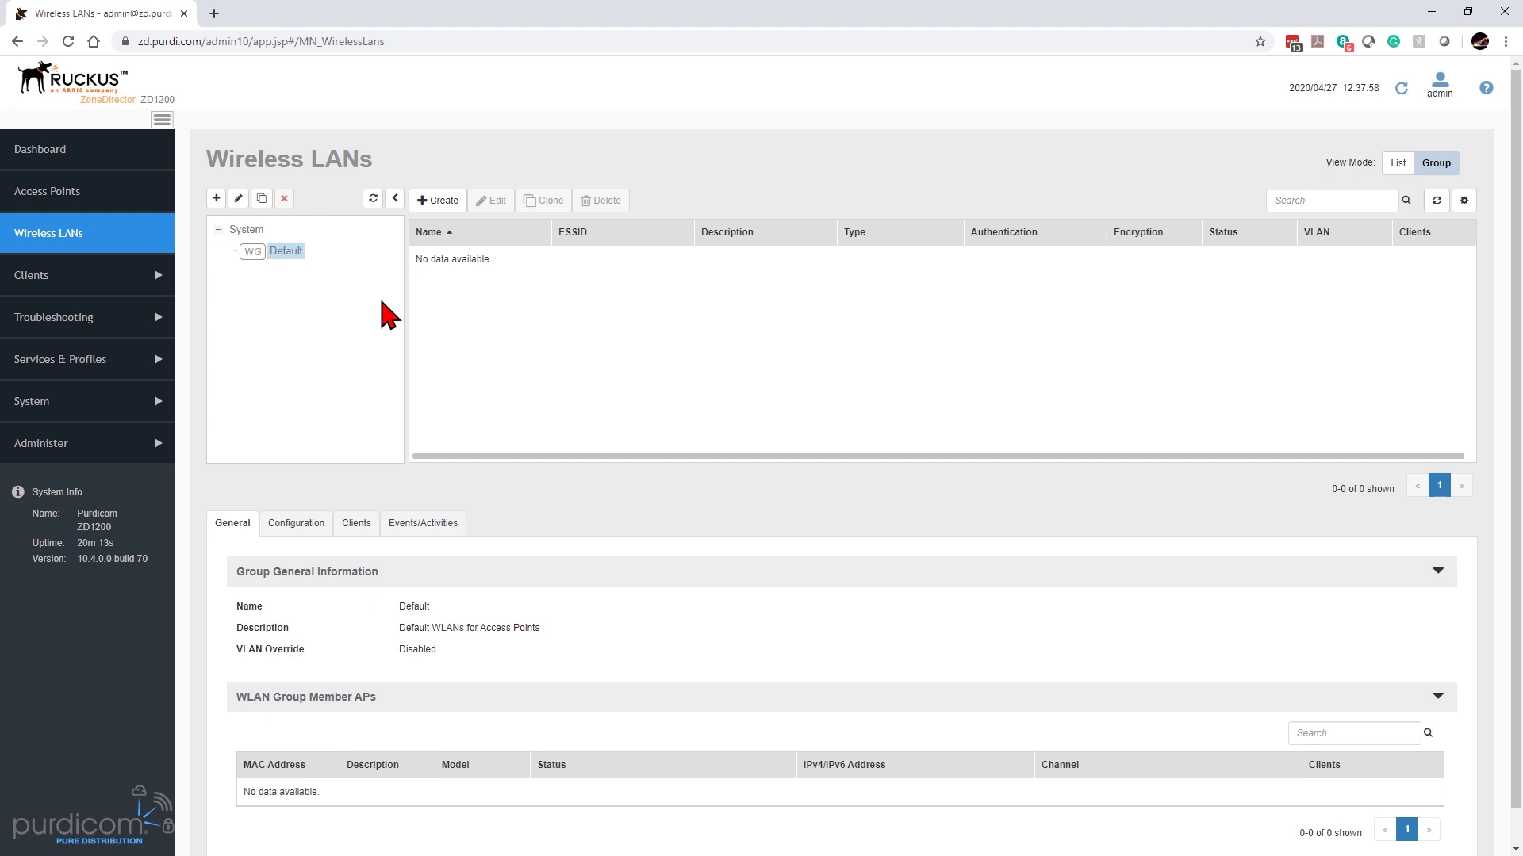
{"action": "left_click", "coordinate": [434, 216]}
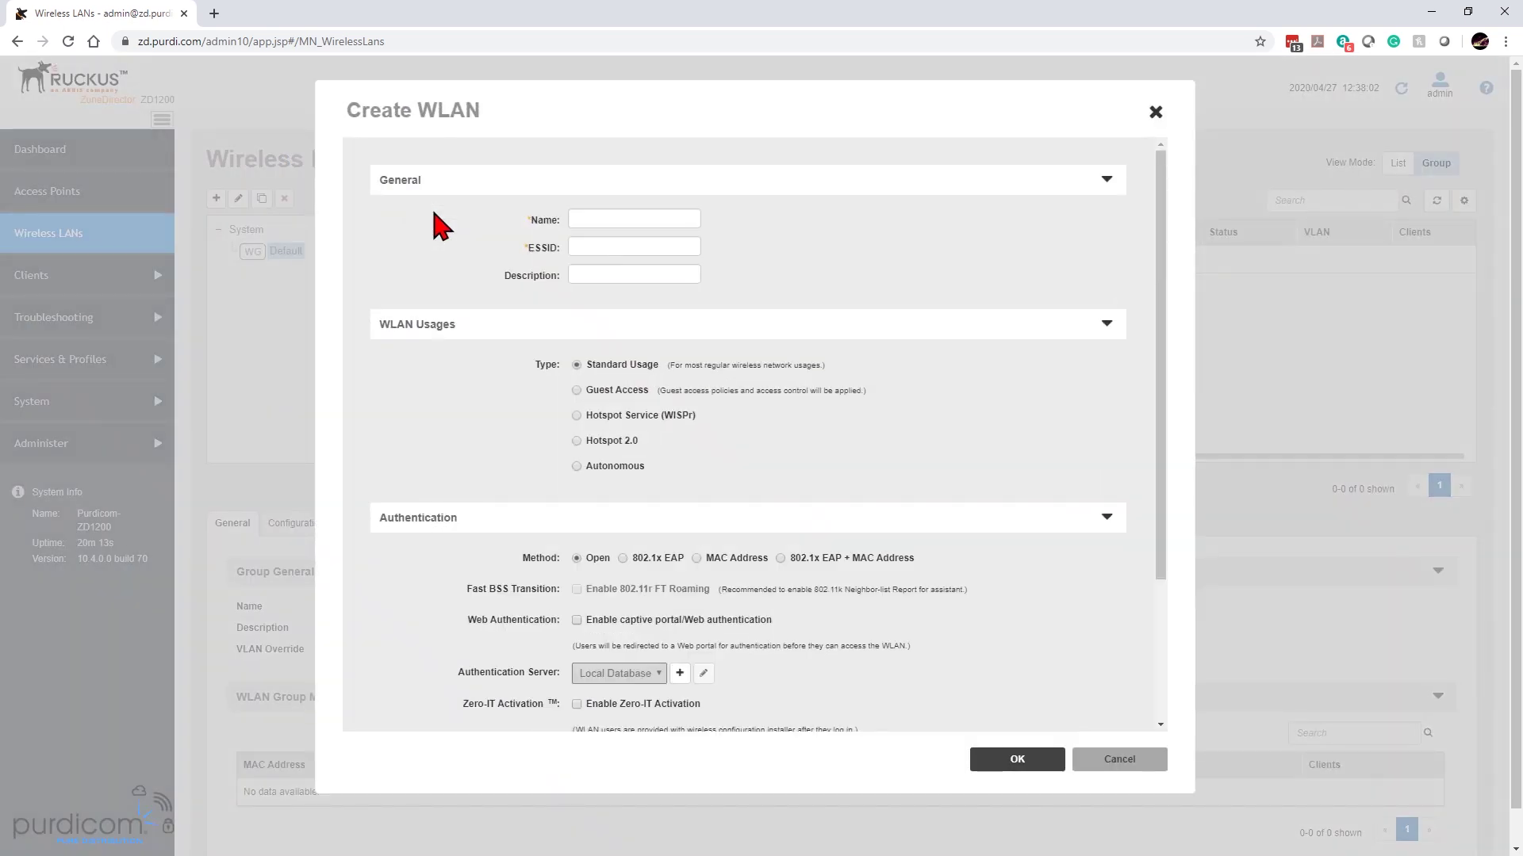
{"action": "left_click", "coordinate": [580, 222]}
{"action": "type", "text": "test"}
- Expand the WLAN's advanced options and isolate wireless client traffic from other clients on the same AP
{"action": "scroll", "coordinate": [656, 503], "scroll_direction": "down", "scroll_amount": 2}
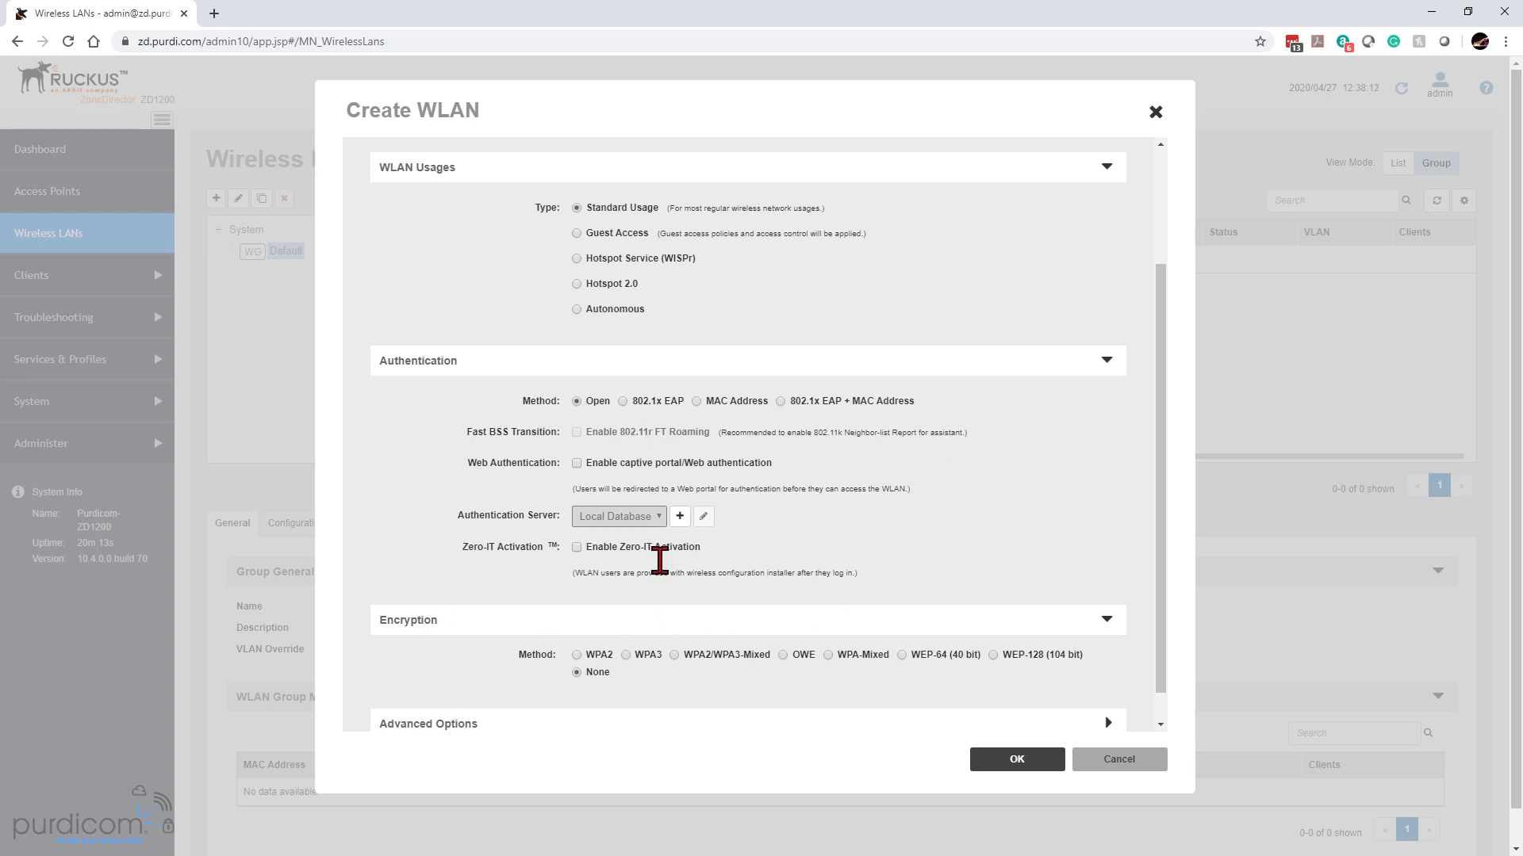
{"action": "scroll", "coordinate": [625, 576], "scroll_direction": "down", "scroll_amount": 1}
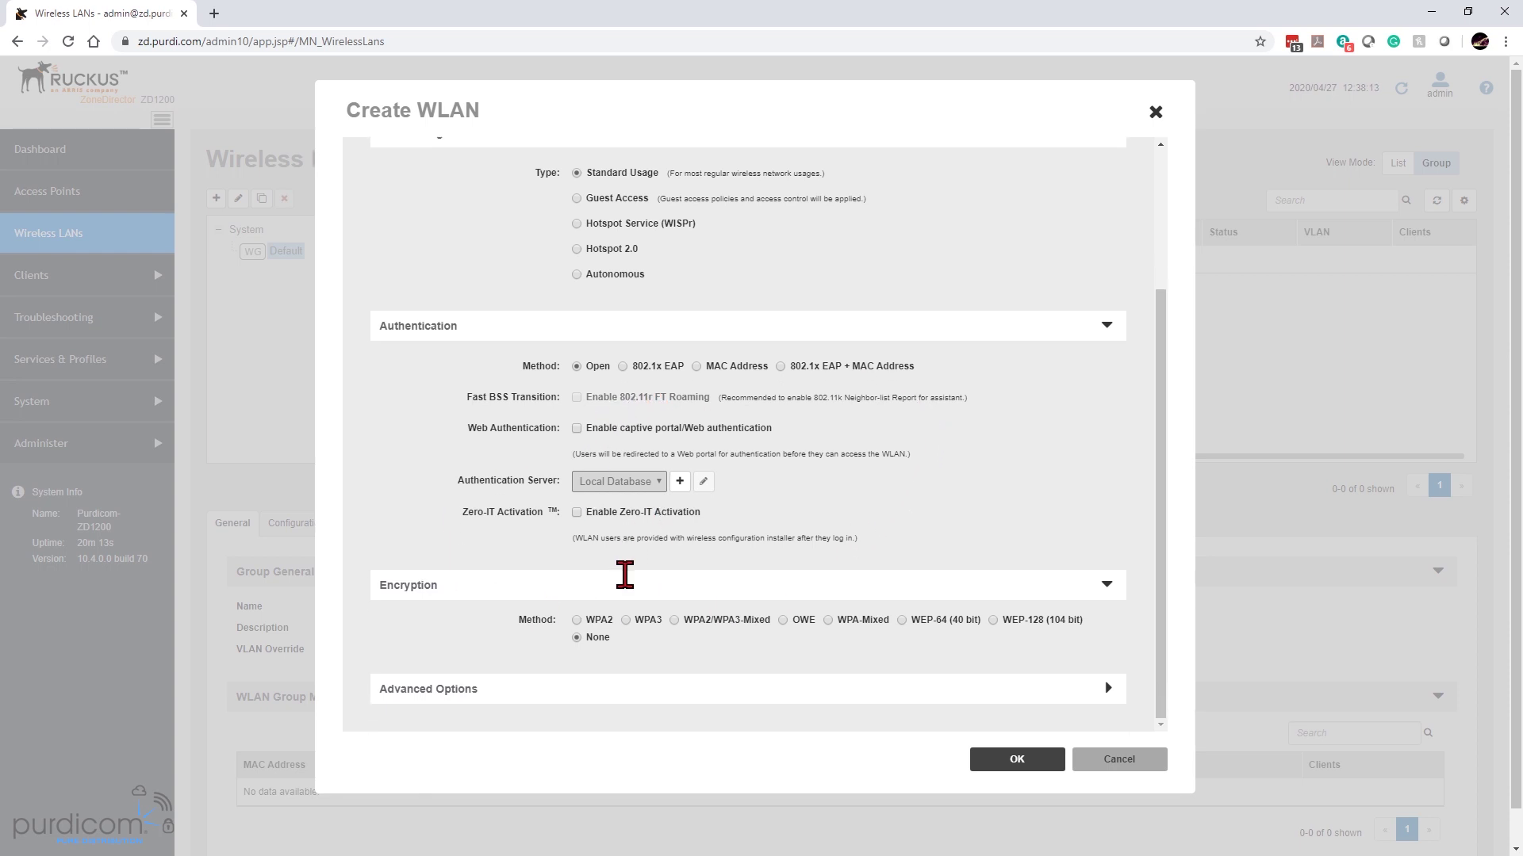
{"action": "left_click", "coordinate": [616, 700]}
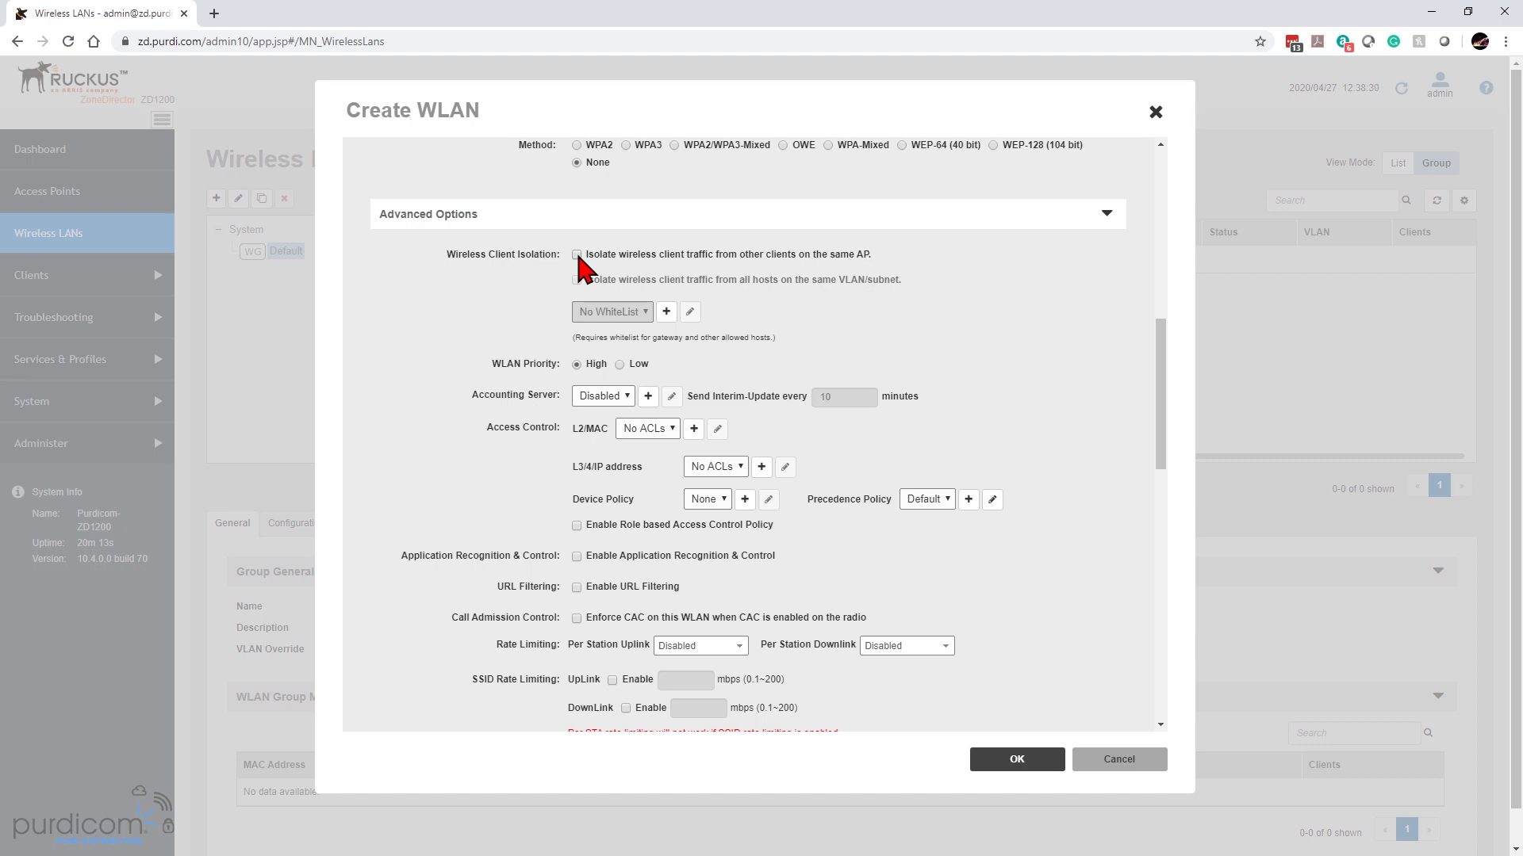
{"action": "left_click", "coordinate": [576, 254]}
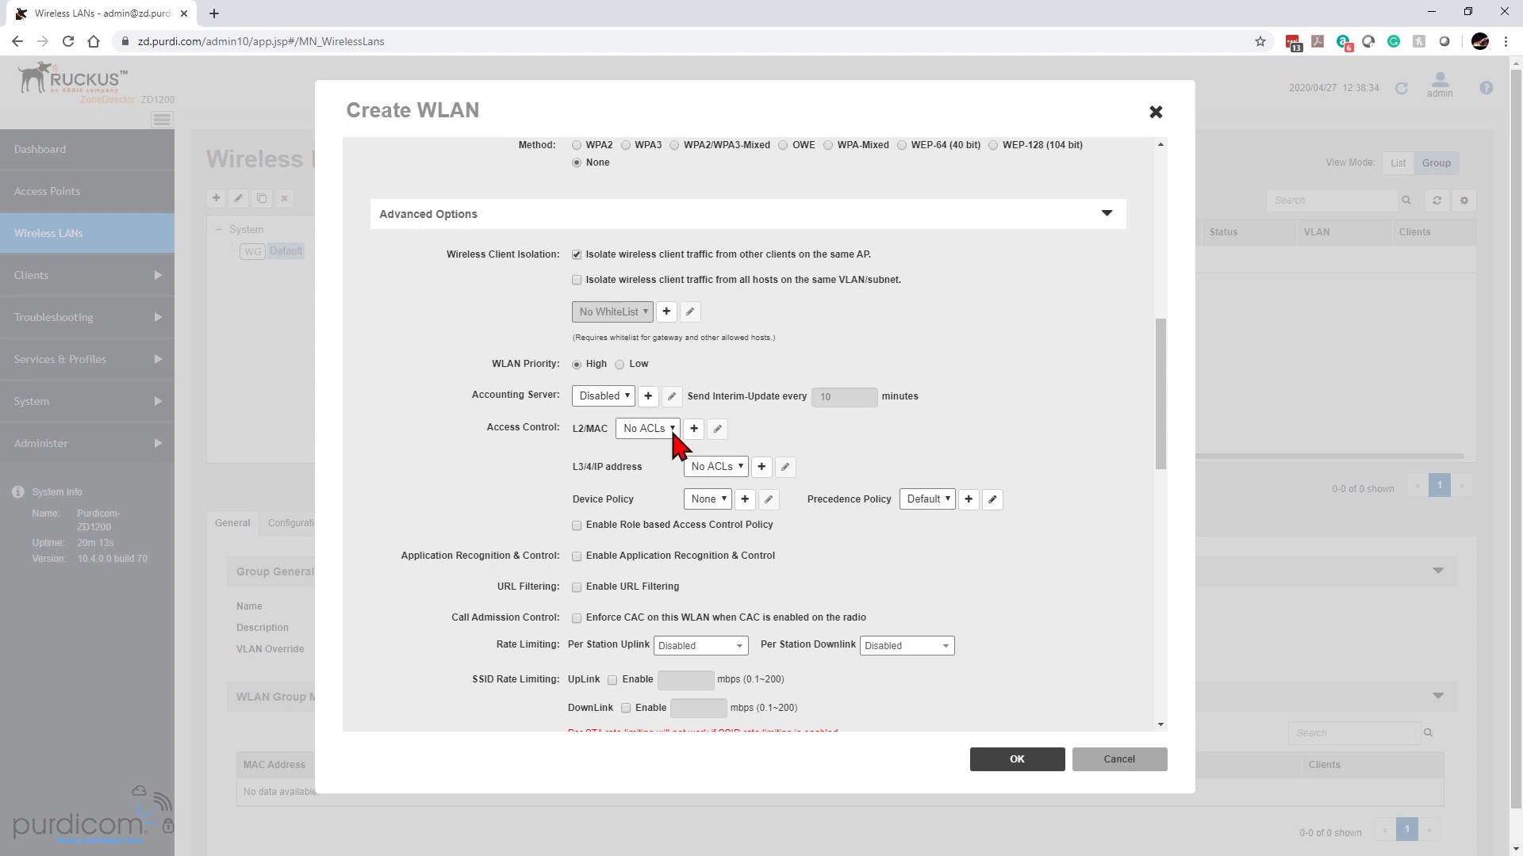
- View the form for a new L3/4/IP address access control list and close it without creating one
{"action": "left_click", "coordinate": [762, 468]}
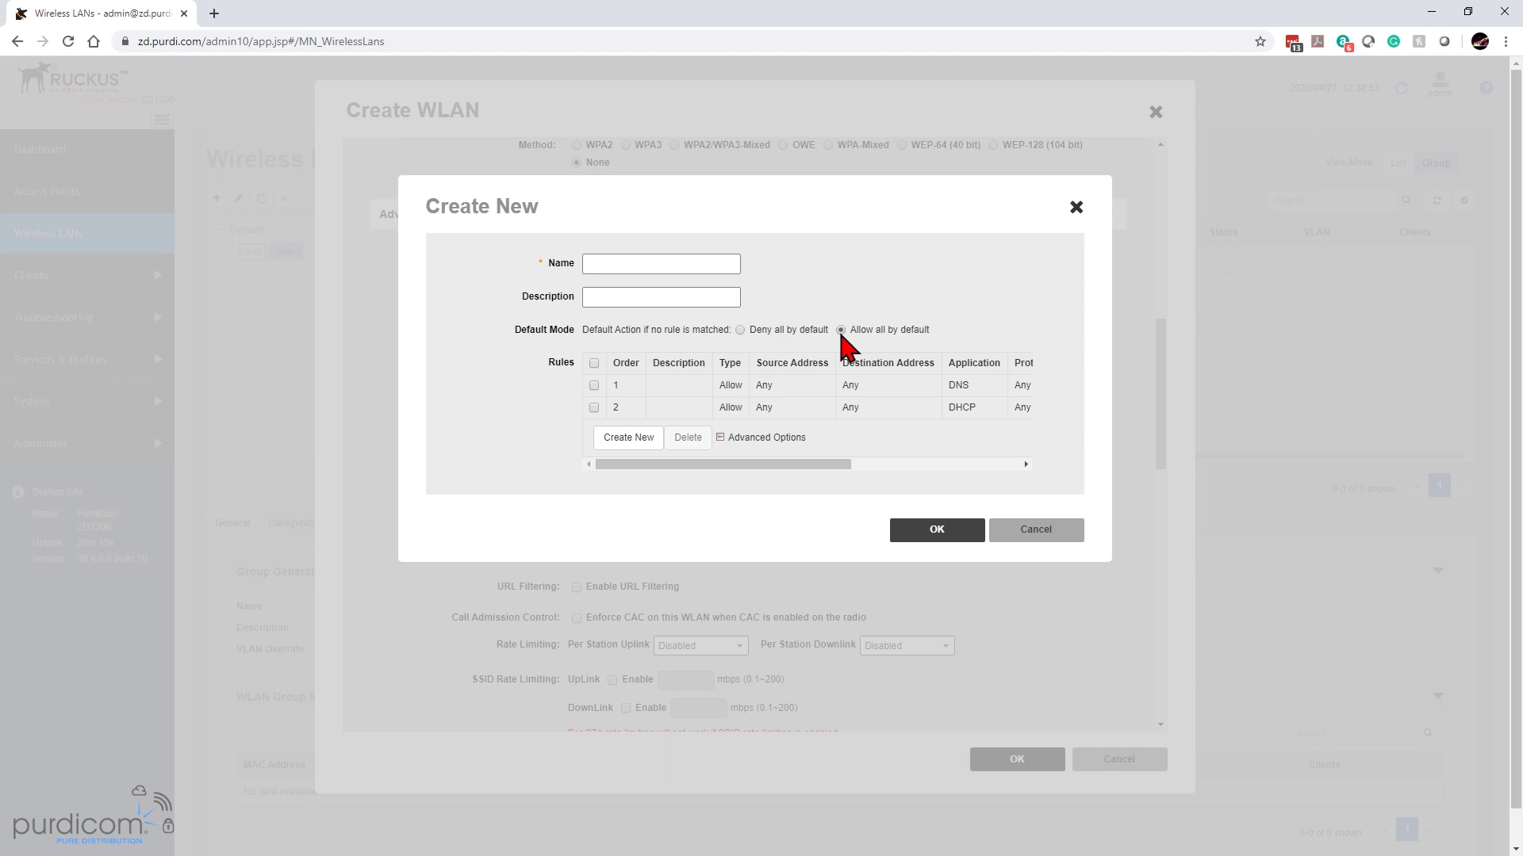
{"action": "left_click", "coordinate": [1045, 529]}
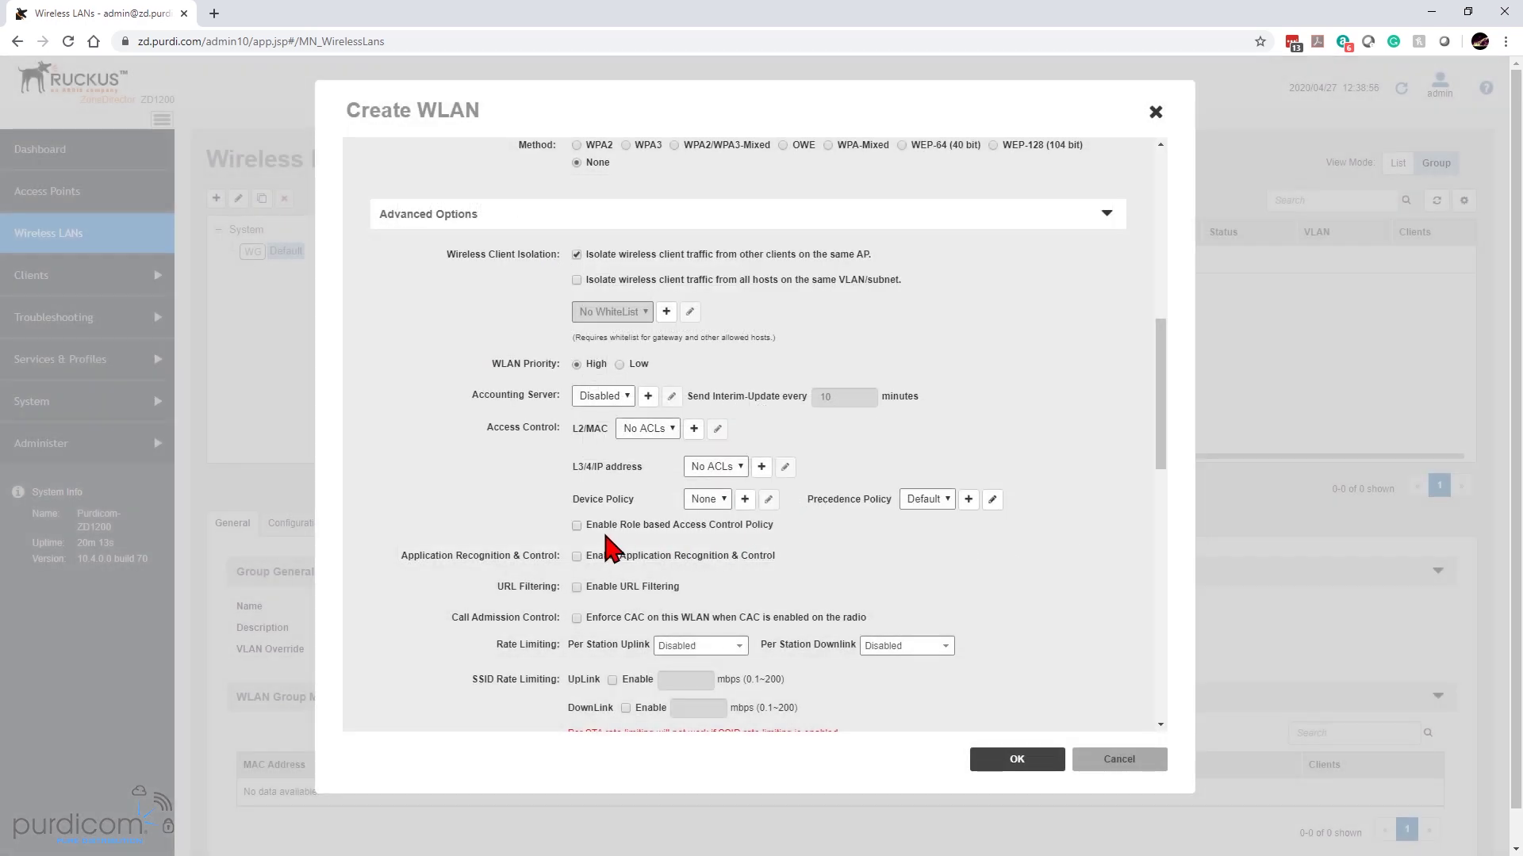
- Enable Application Recognition & Control, and clear the options that prevent client load balancing and band balancing on the WLAN
{"action": "scroll", "coordinate": [609, 539], "scroll_direction": "down", "scroll_amount": 2}
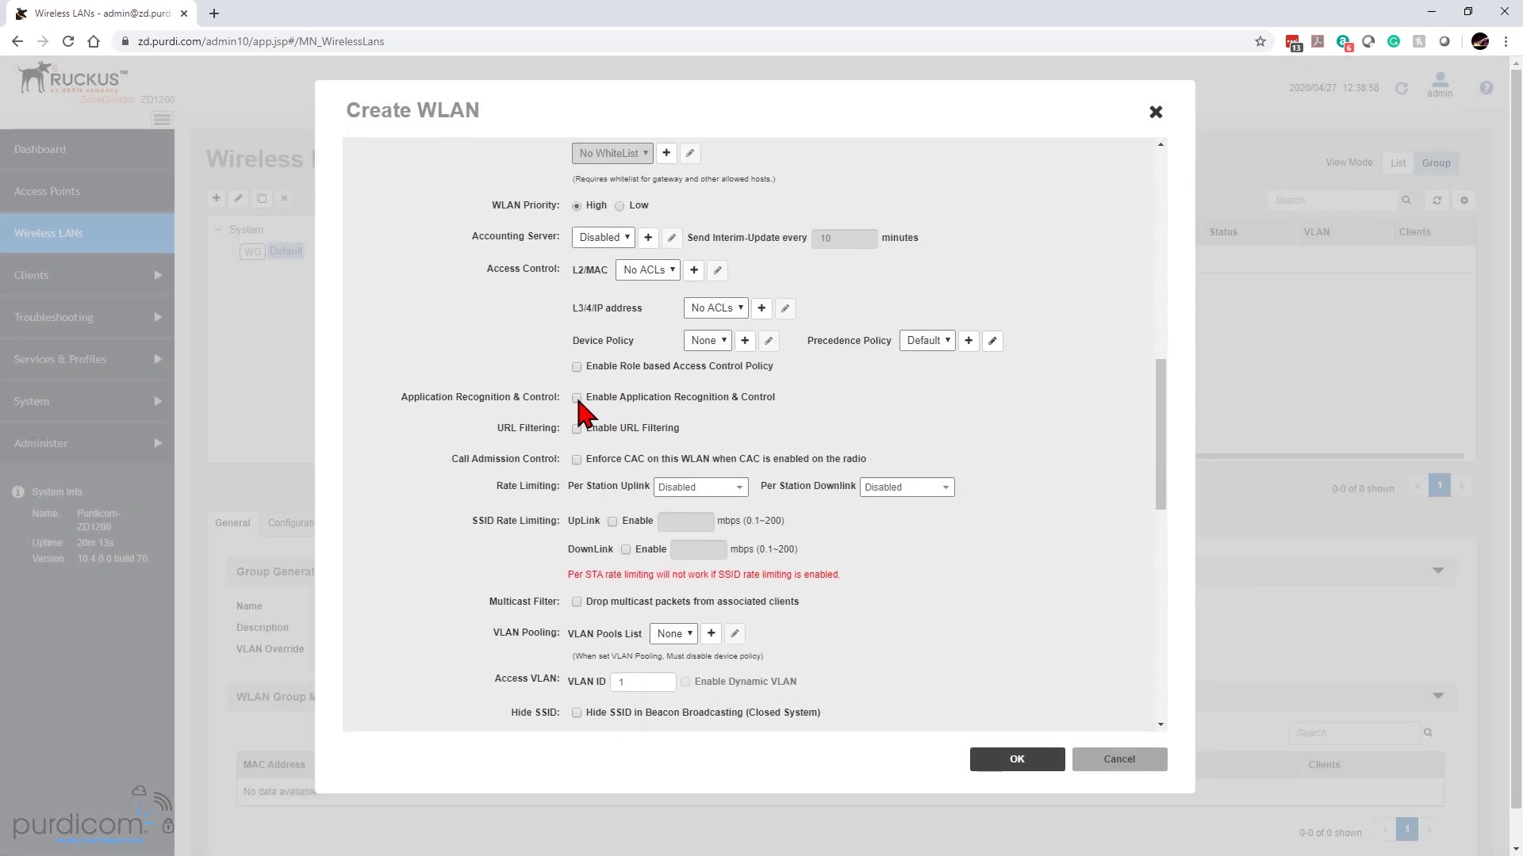
{"action": "left_click", "coordinate": [576, 398]}
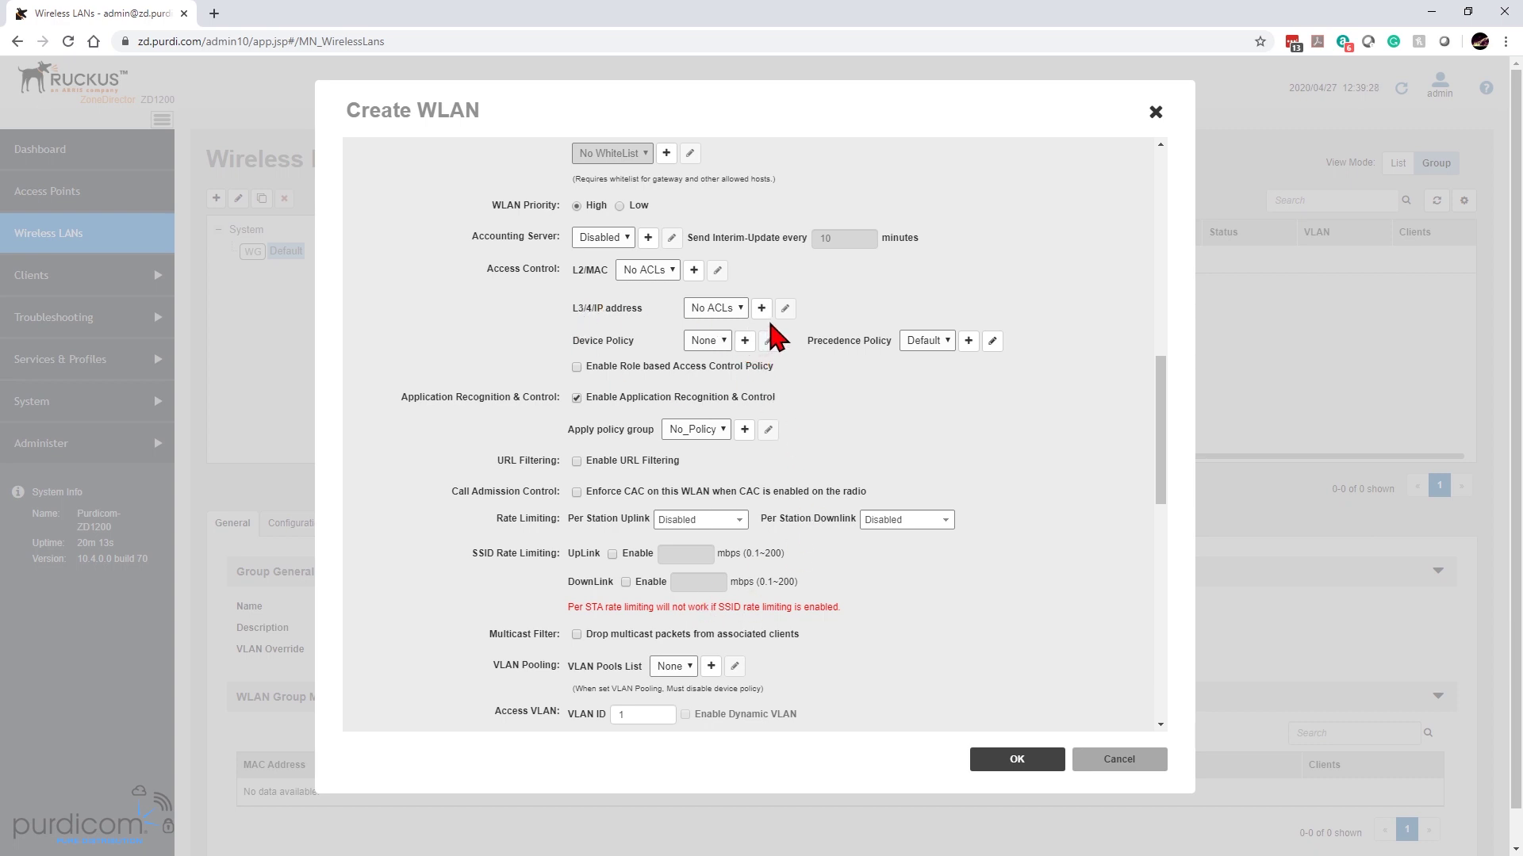
{"action": "scroll", "coordinate": [774, 640], "scroll_direction": "down", "scroll_amount": 4}
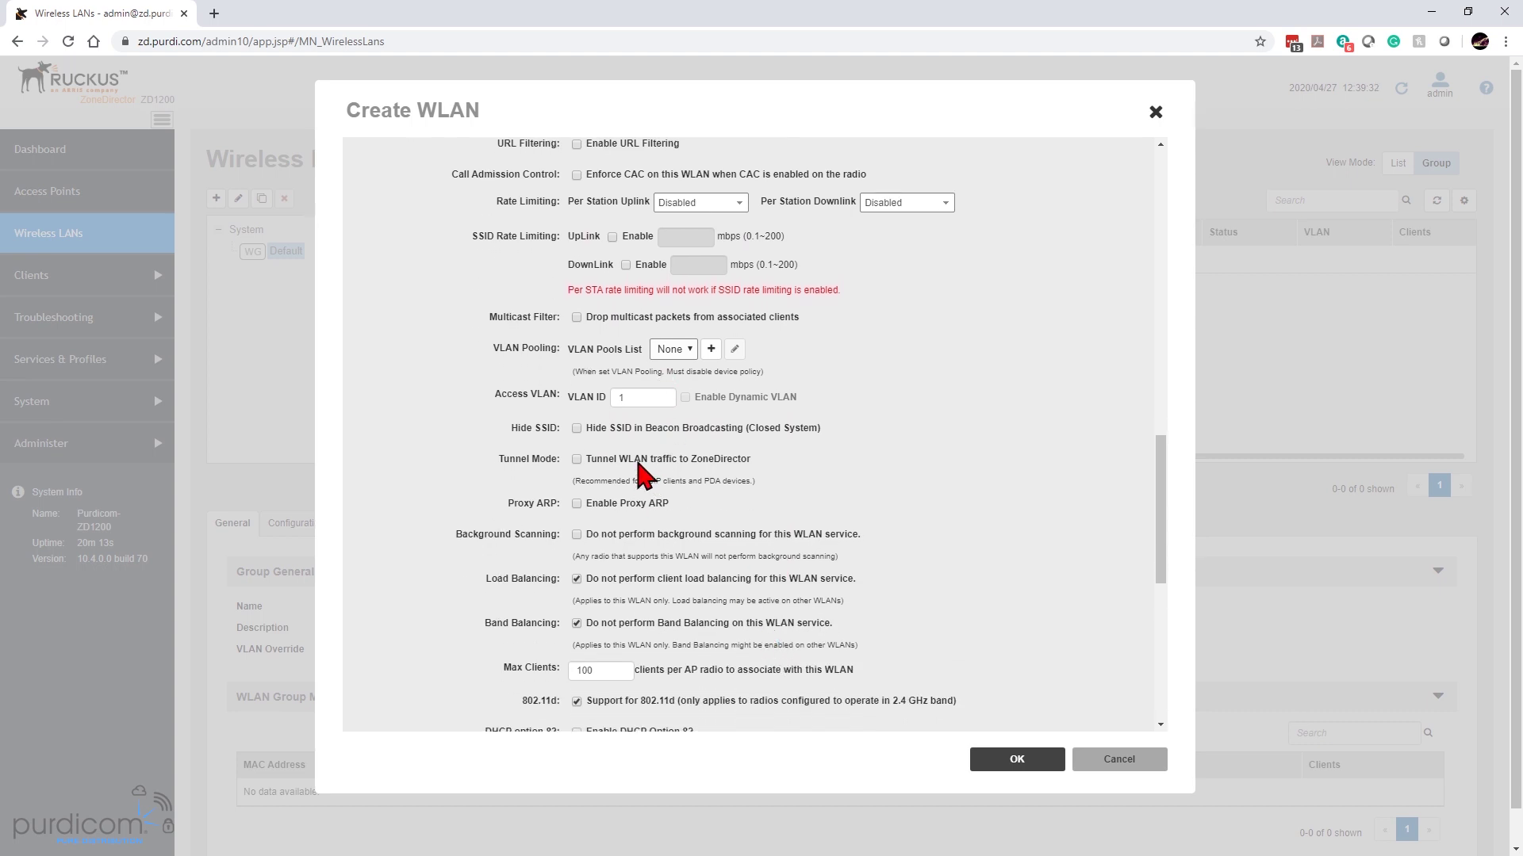
{"action": "scroll", "coordinate": [643, 474], "scroll_direction": "down", "scroll_amount": 1}
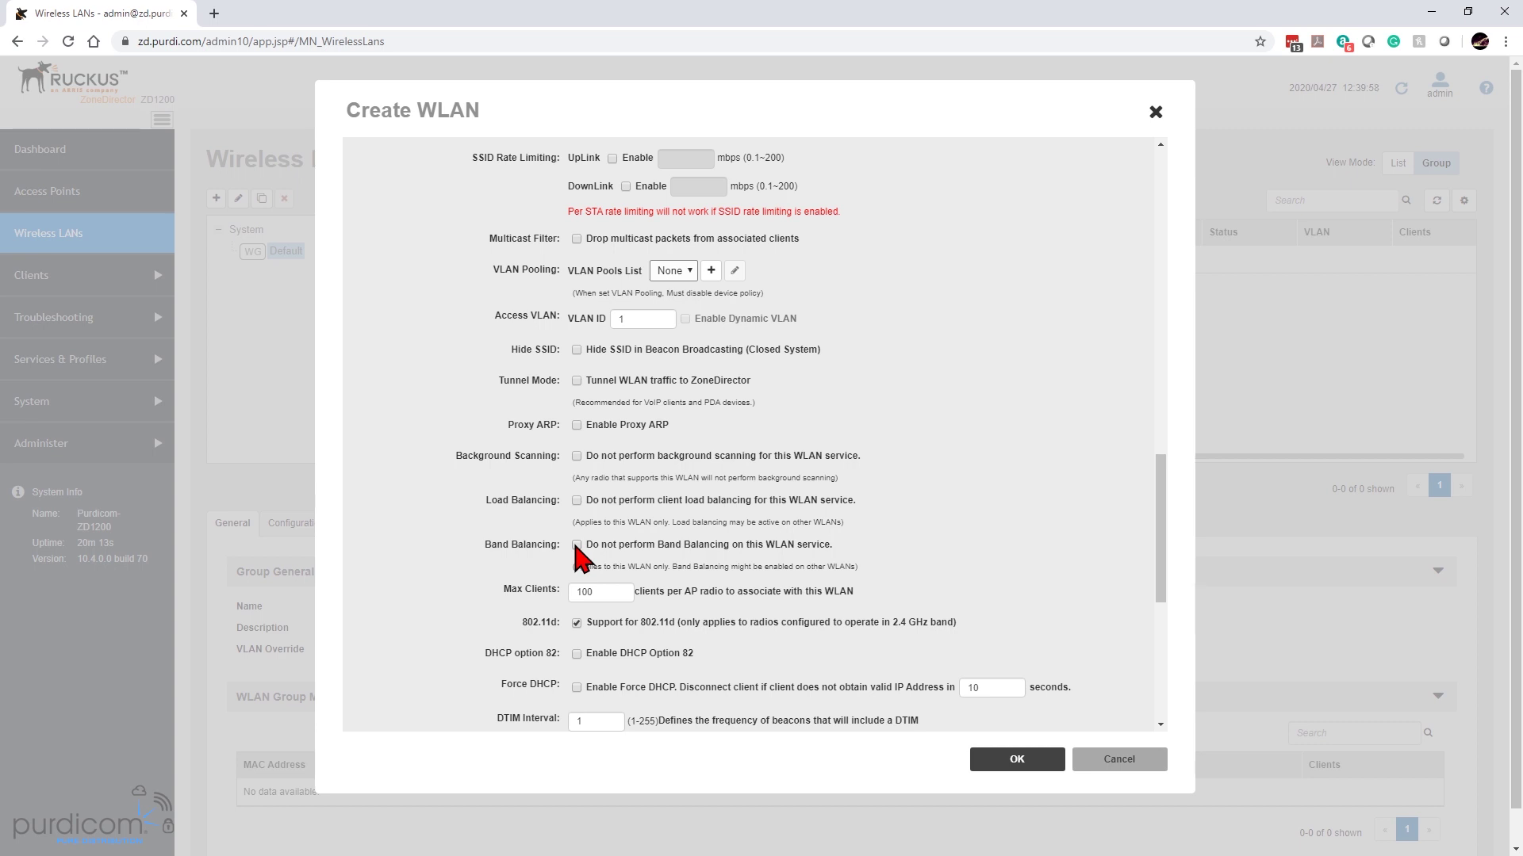
- Set the DTIM interval to 3 and the directed MC/BC threshold to 0, and ignore unauthorized client statistics
{"action": "scroll", "coordinate": [574, 545], "scroll_direction": "down", "scroll_amount": 3}
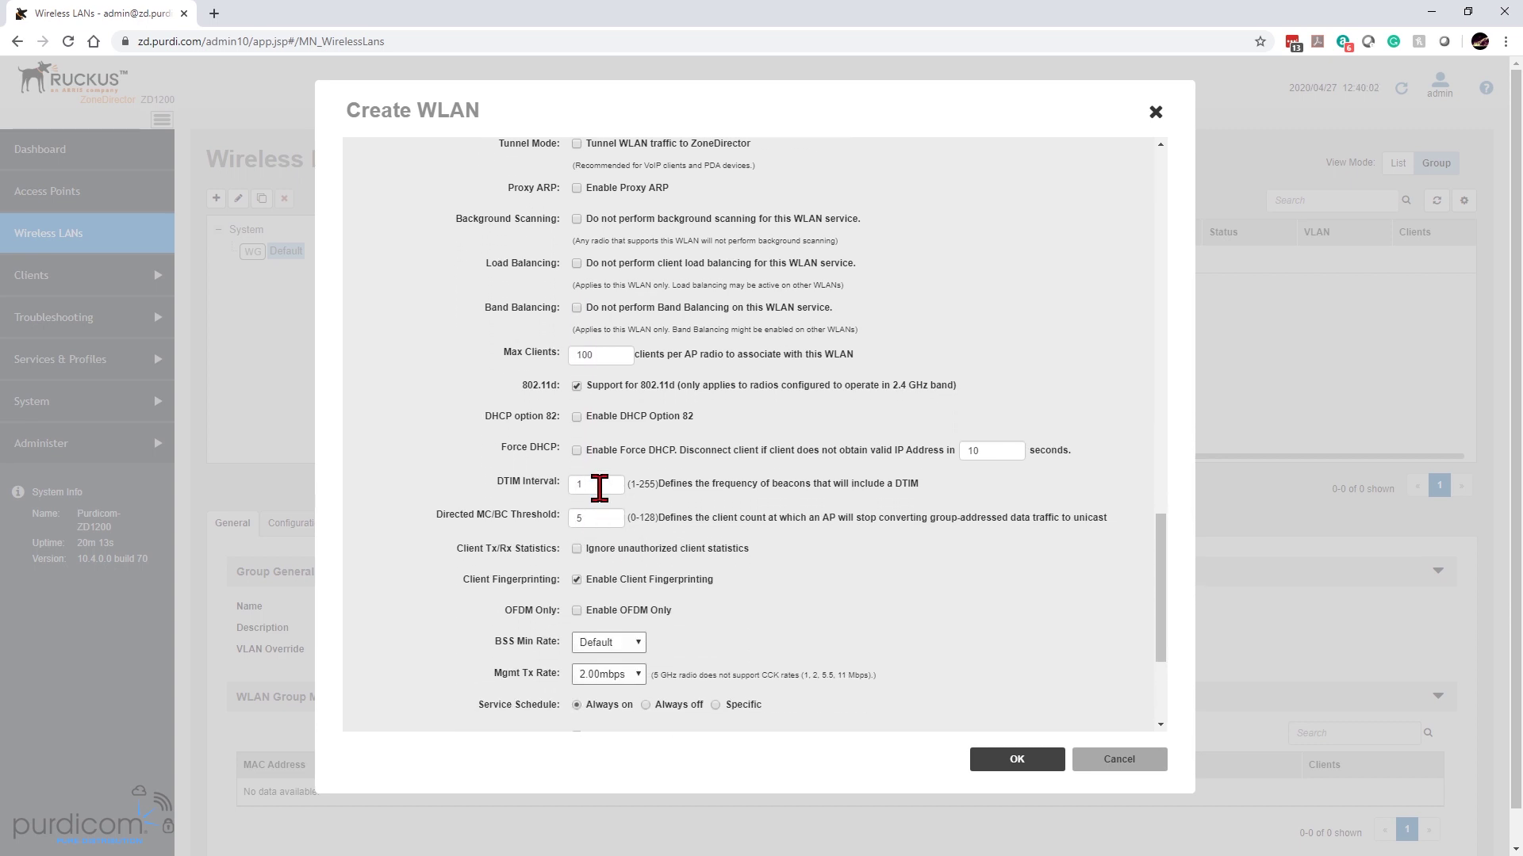
{"action": "double_click", "coordinate": [599, 488]}
{"action": "type", "text": "23"}
{"action": "type", "text": "3"}
{"action": "left_click", "coordinate": [594, 514]}
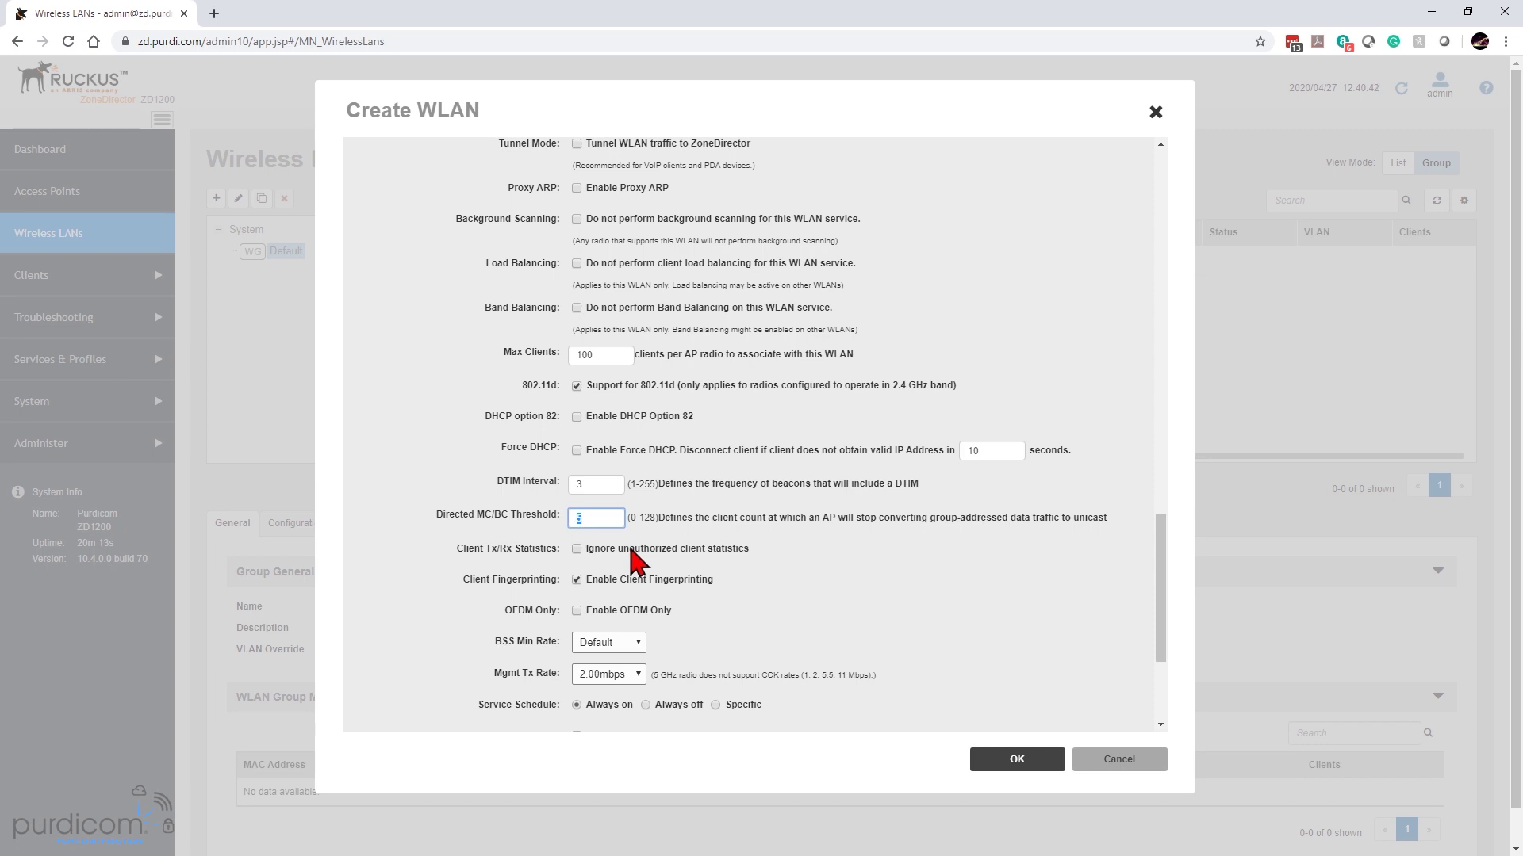
{"action": "type", "text": "0"}
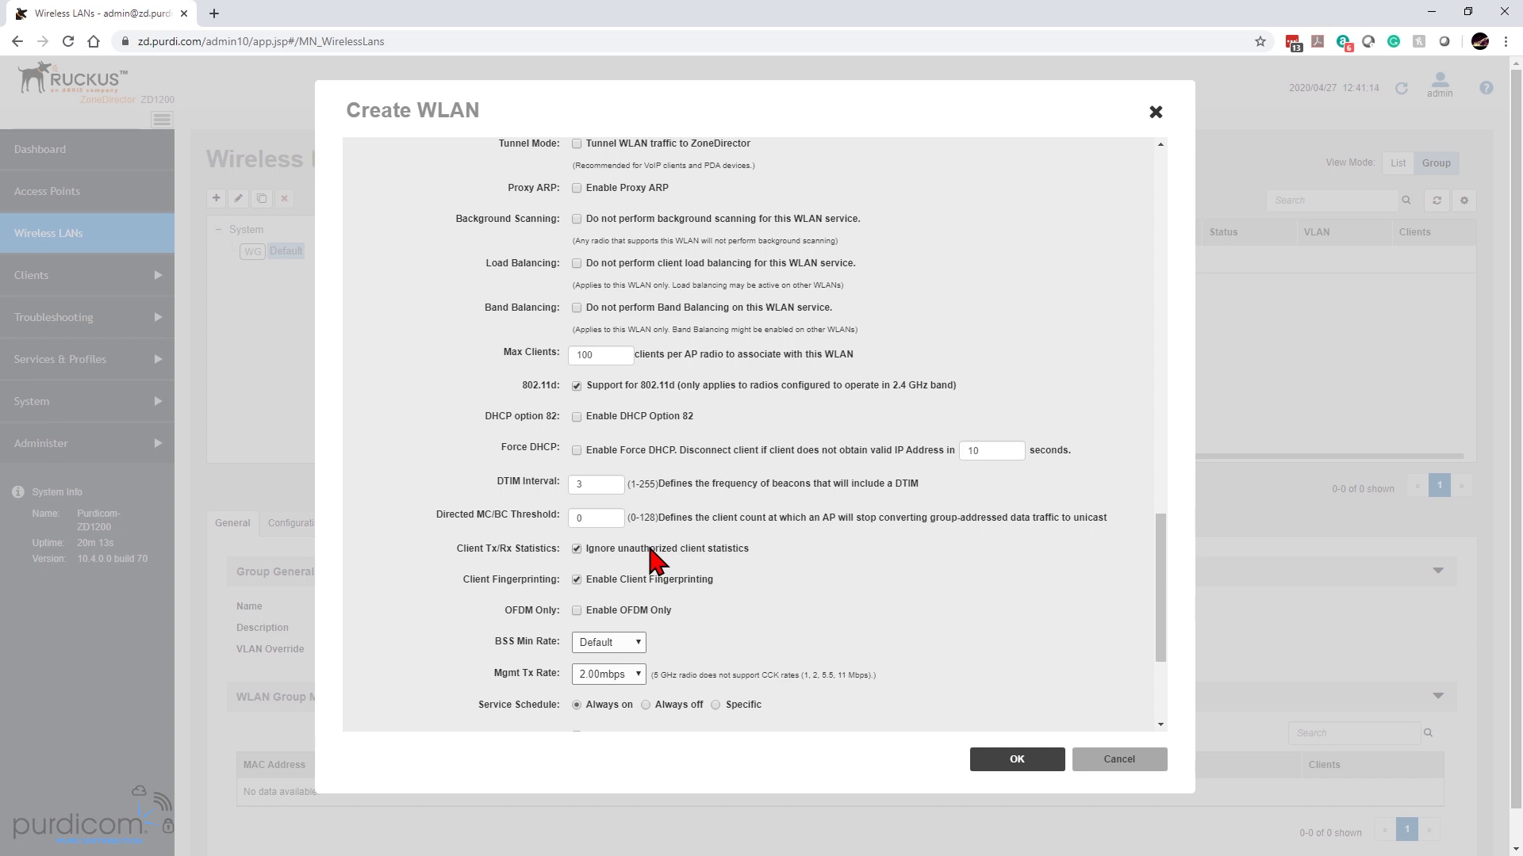
- Enable OFDM Only for the WLAN
{"action": "scroll", "coordinate": [651, 555], "scroll_direction": "down", "scroll_amount": 2}
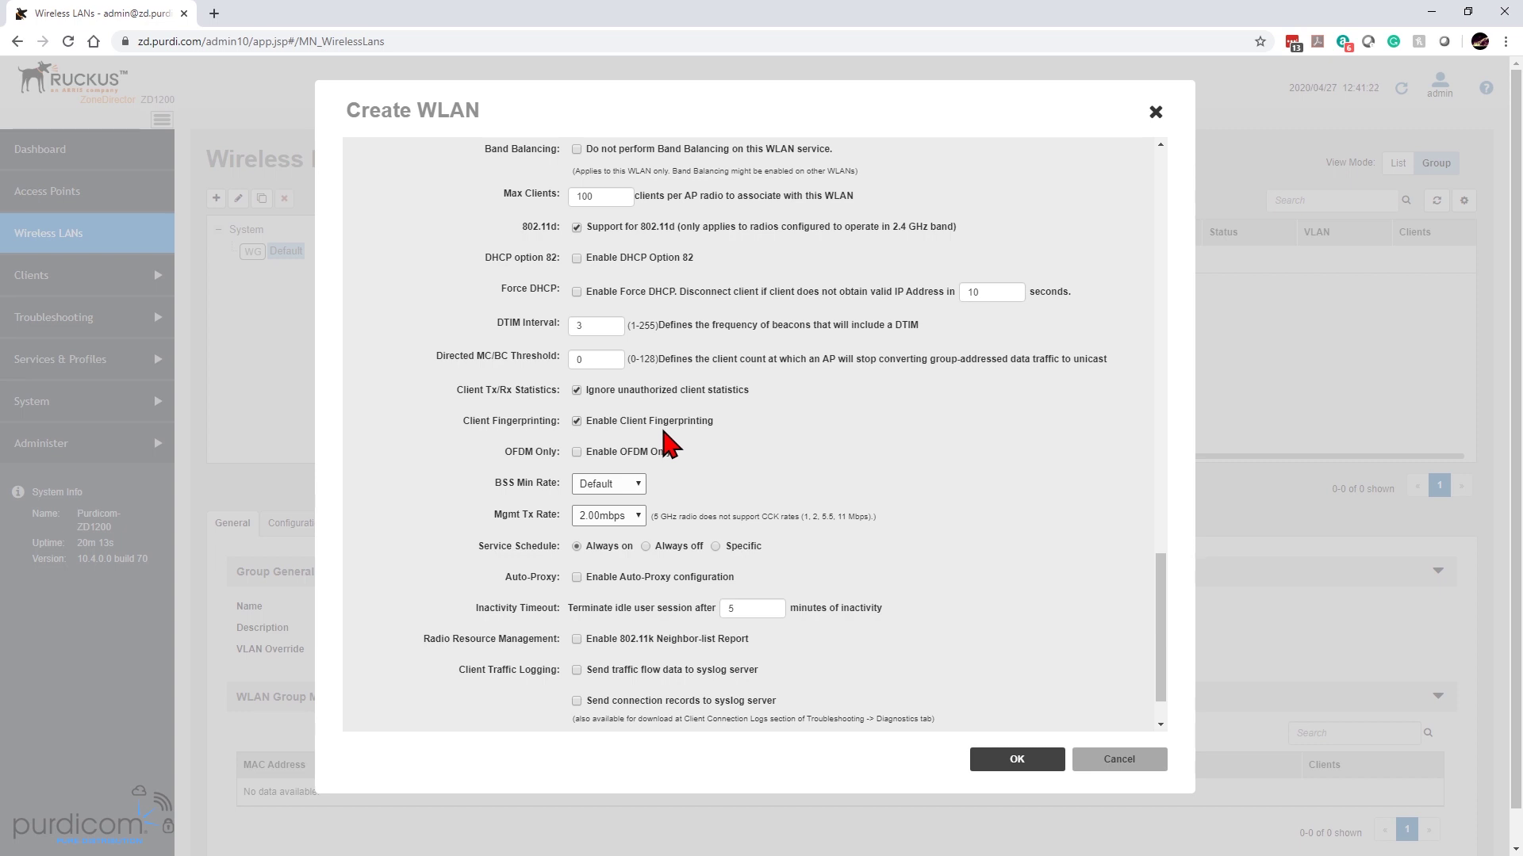
{"action": "left_click", "coordinate": [576, 453]}
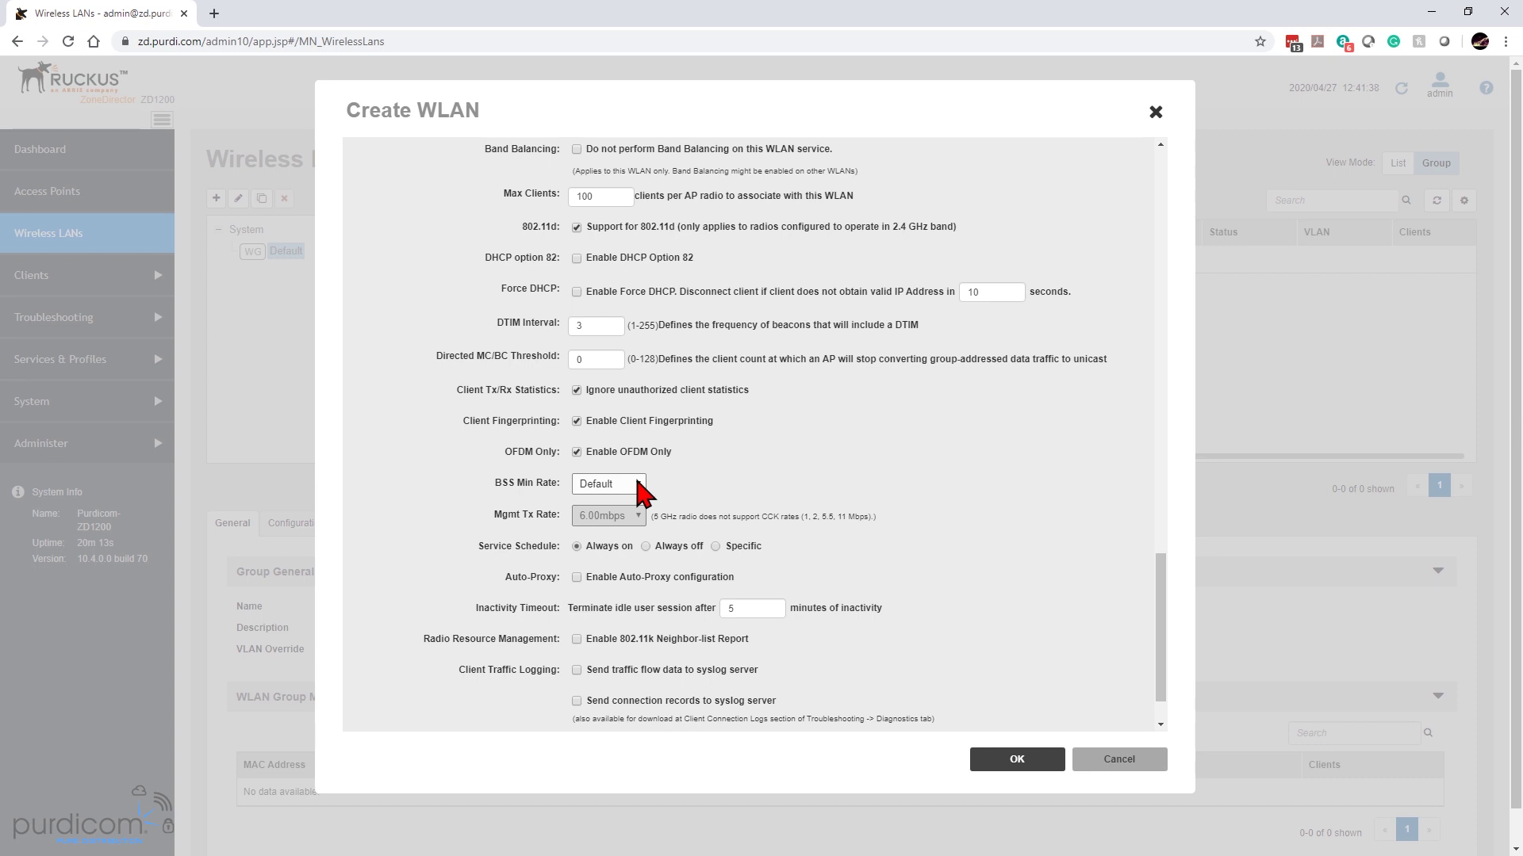
- Try a BSS minimum rate of 12.00mbps and return the setting to Default
{"action": "left_click", "coordinate": [624, 539]}
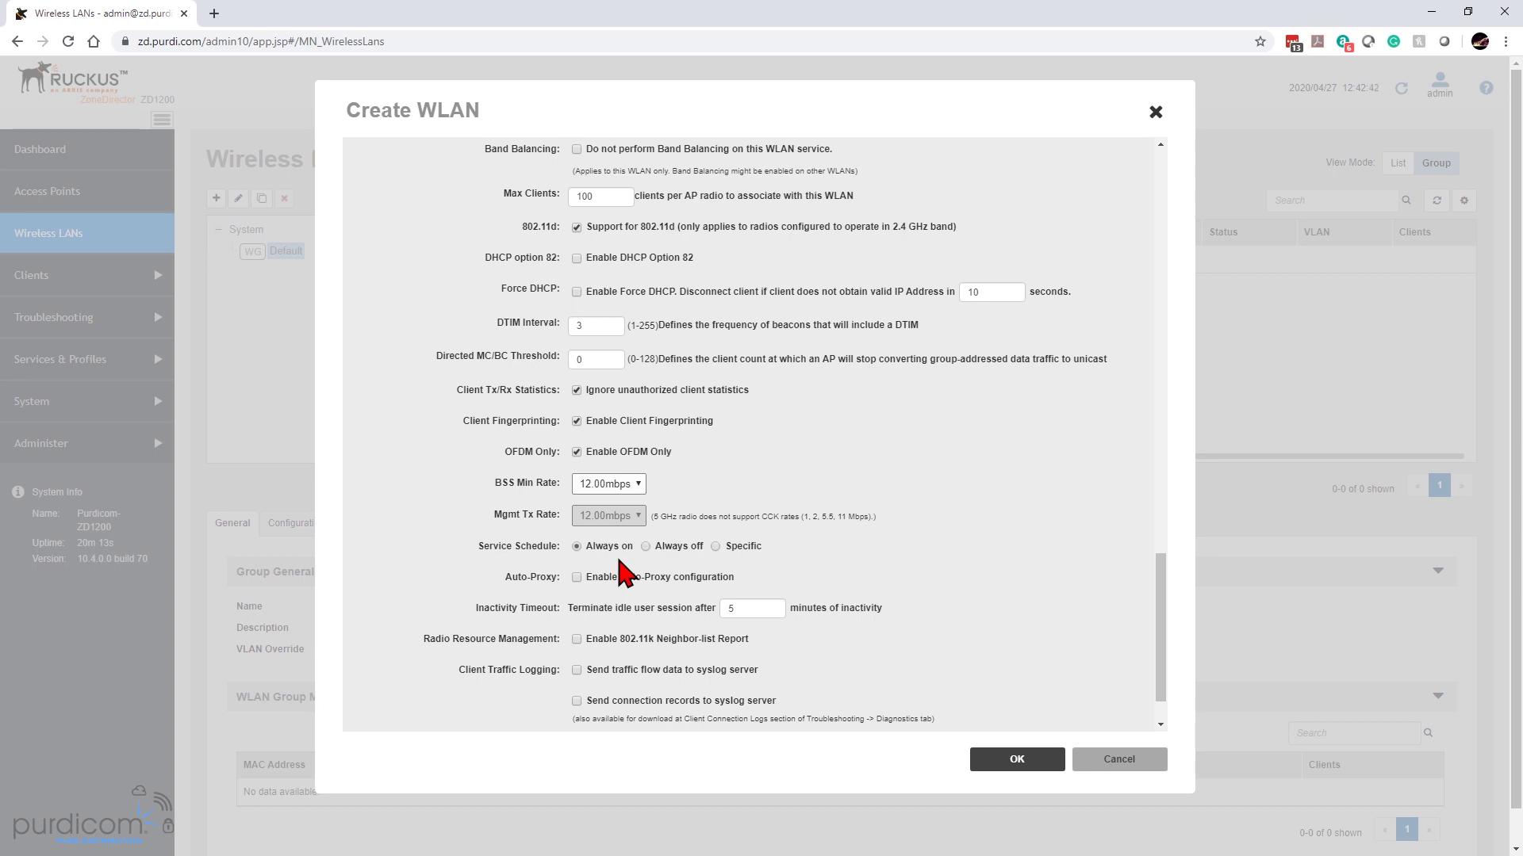
{"action": "left_click", "coordinate": [615, 490]}
{"action": "left_click", "coordinate": [627, 512]}
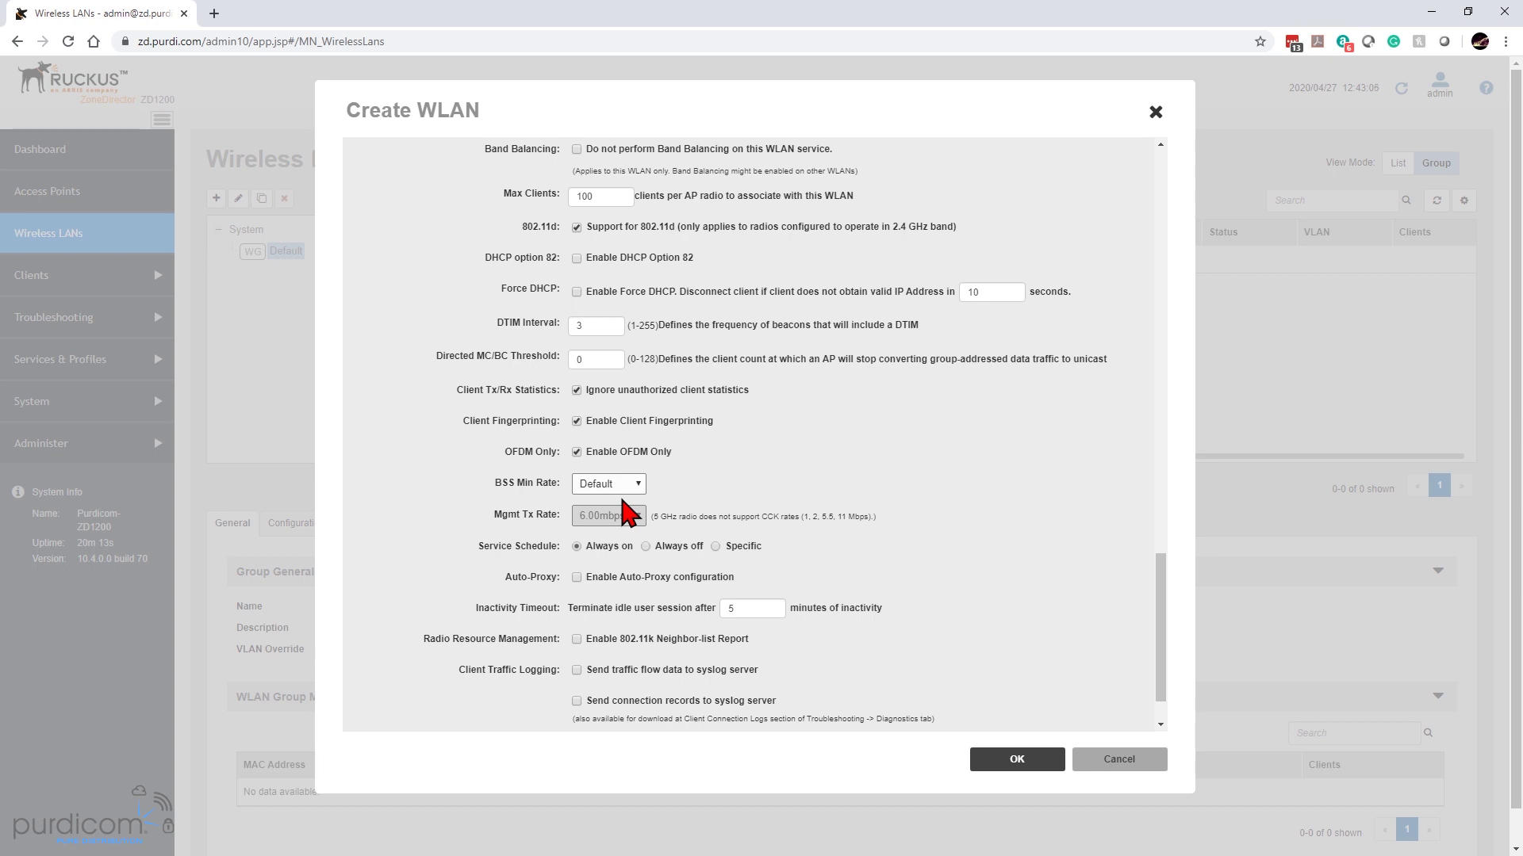
- Set the WLAN's inactivity timeout to 60 minutes
{"action": "scroll", "coordinate": [683, 444], "scroll_direction": "down", "scroll_amount": 2}
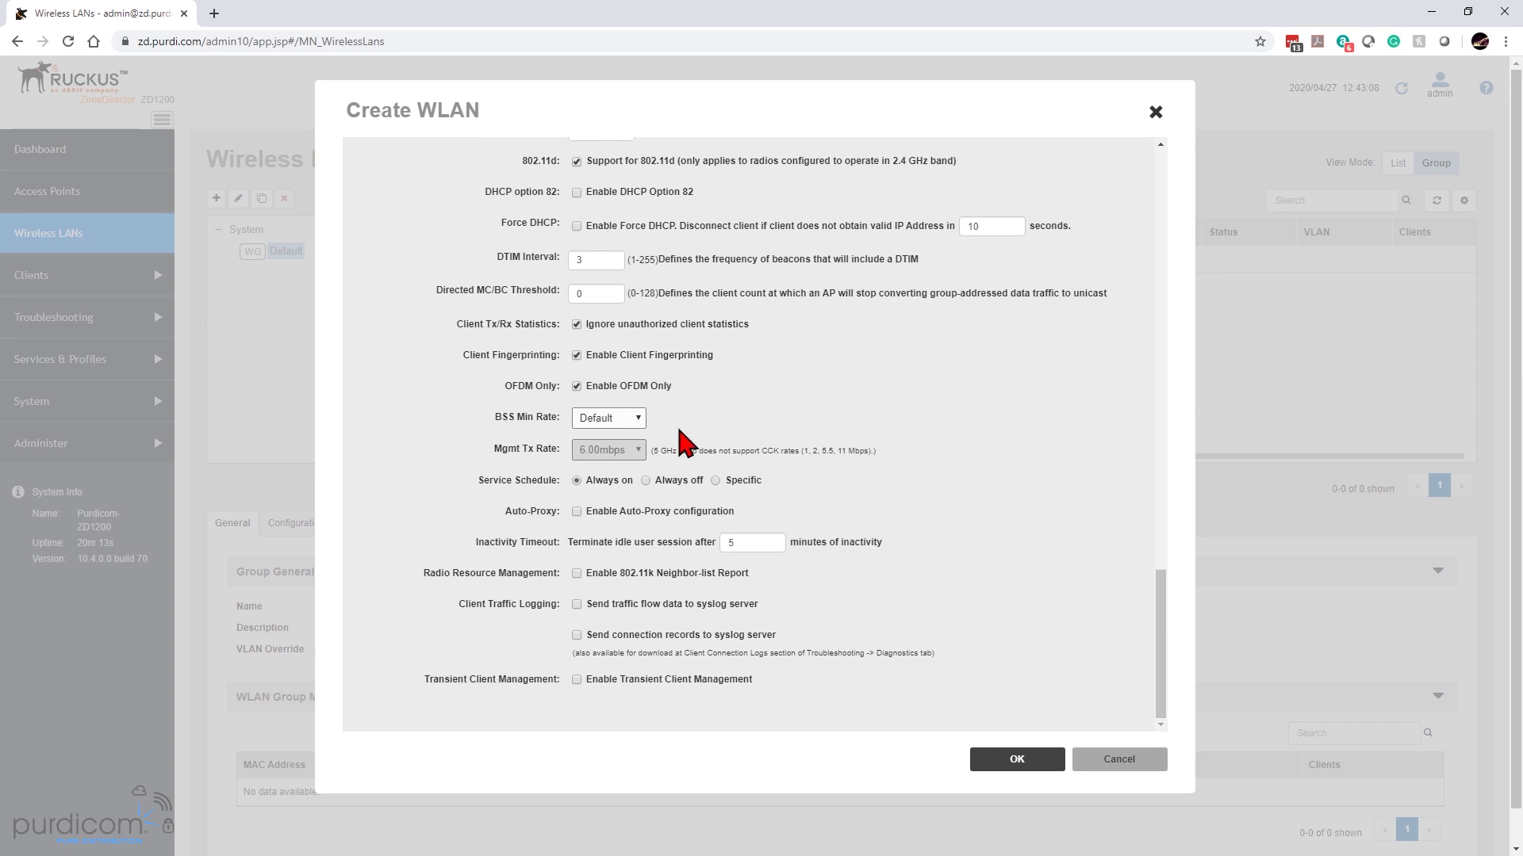
{"action": "scroll", "coordinate": [717, 416], "scroll_direction": "down", "scroll_amount": 1}
{"action": "left_click_drag", "start_coordinate": [752, 558], "coordinate": [738, 546]}
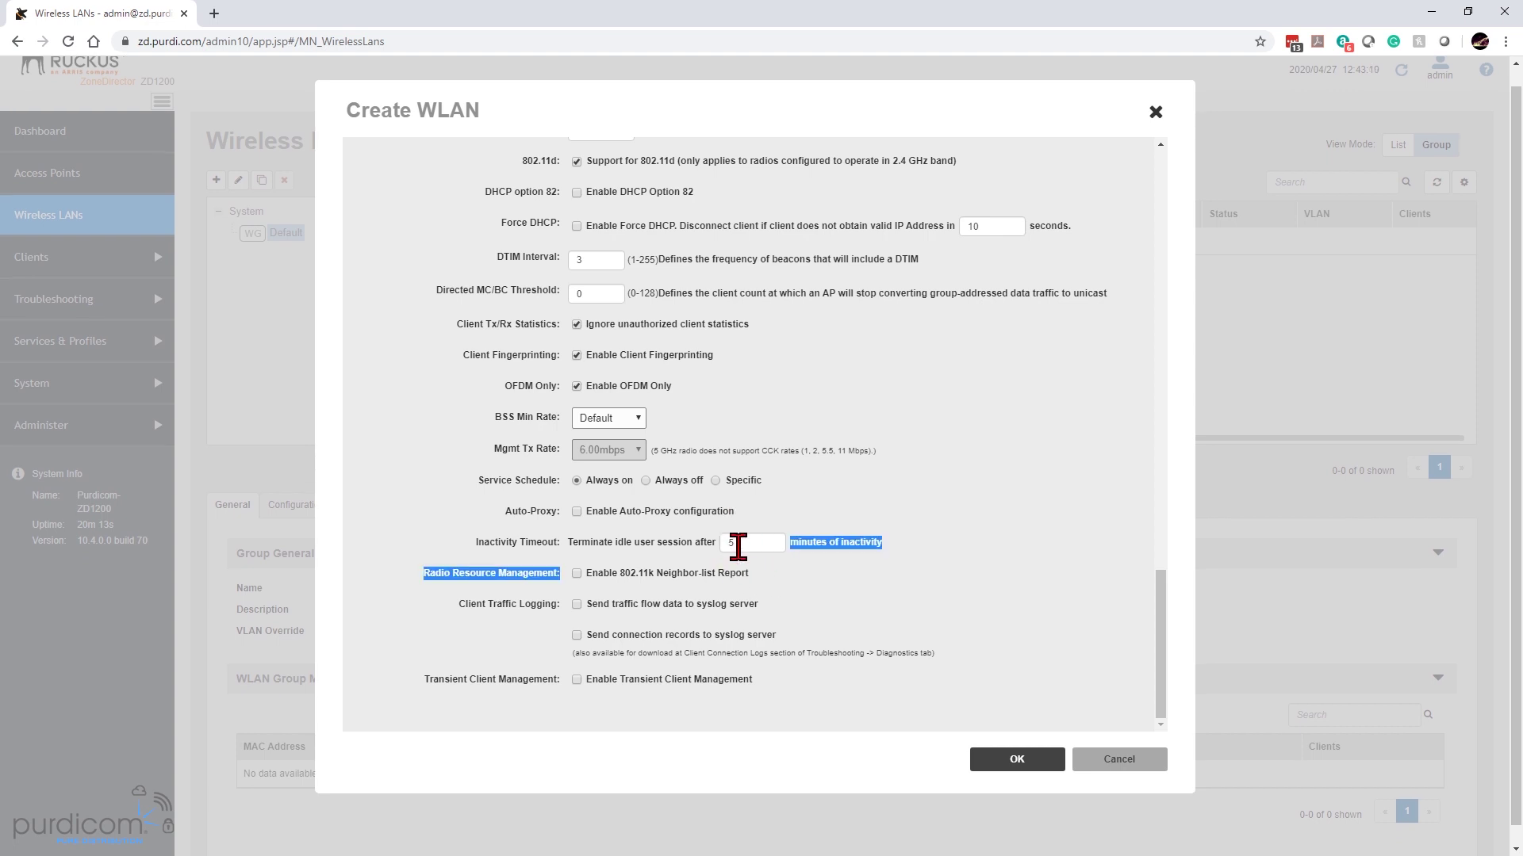
{"action": "left_click", "coordinate": [738, 546]}
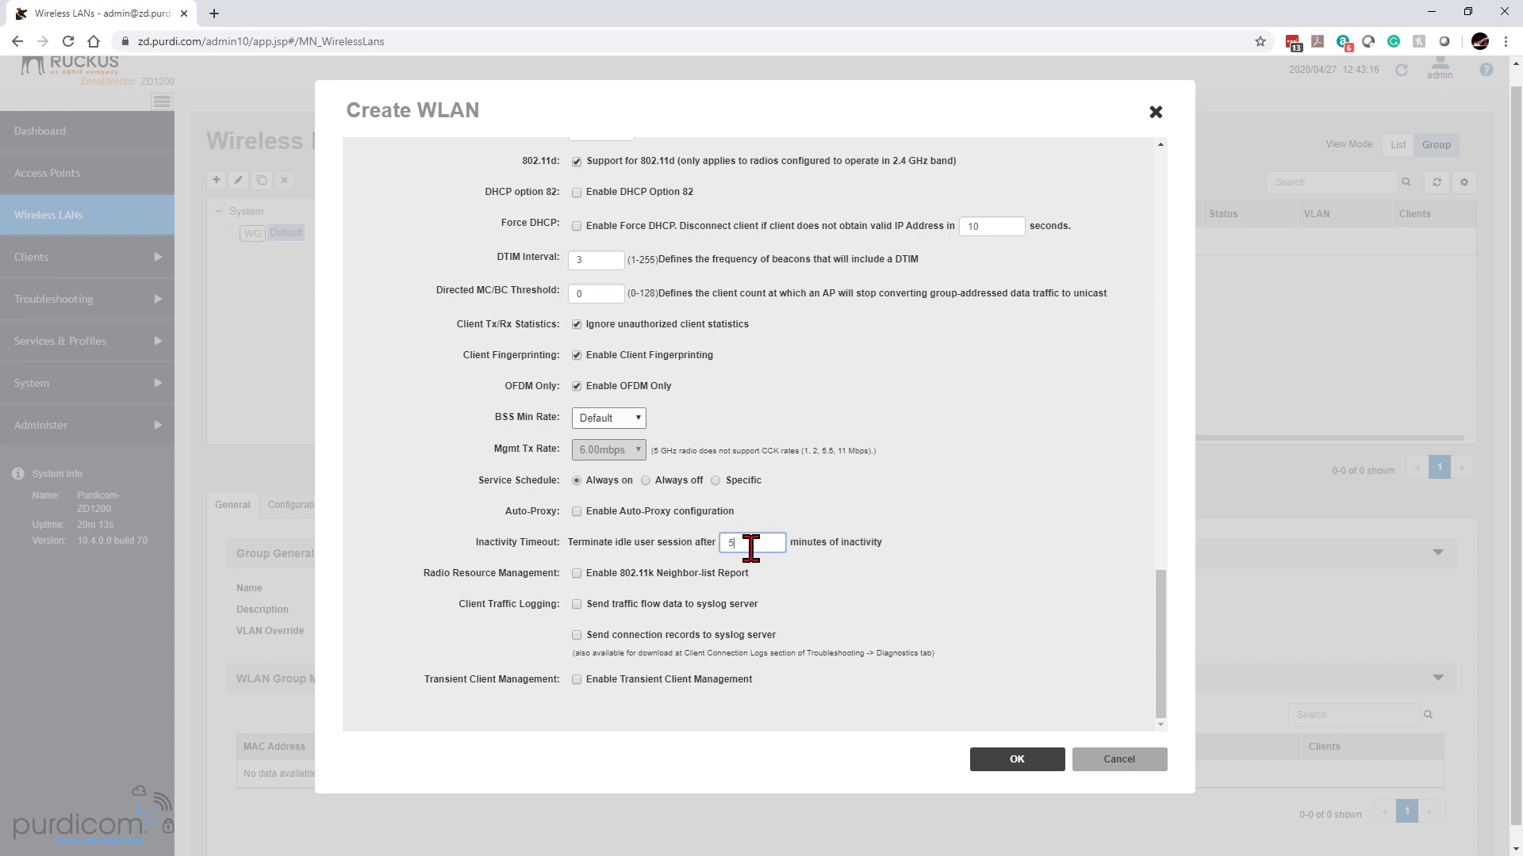
{"action": "double_click", "coordinate": [714, 548]}
{"action": "type", "text": "60"}
{"action": "scroll", "coordinate": [827, 577], "scroll_direction": "down", "scroll_amount": 1}
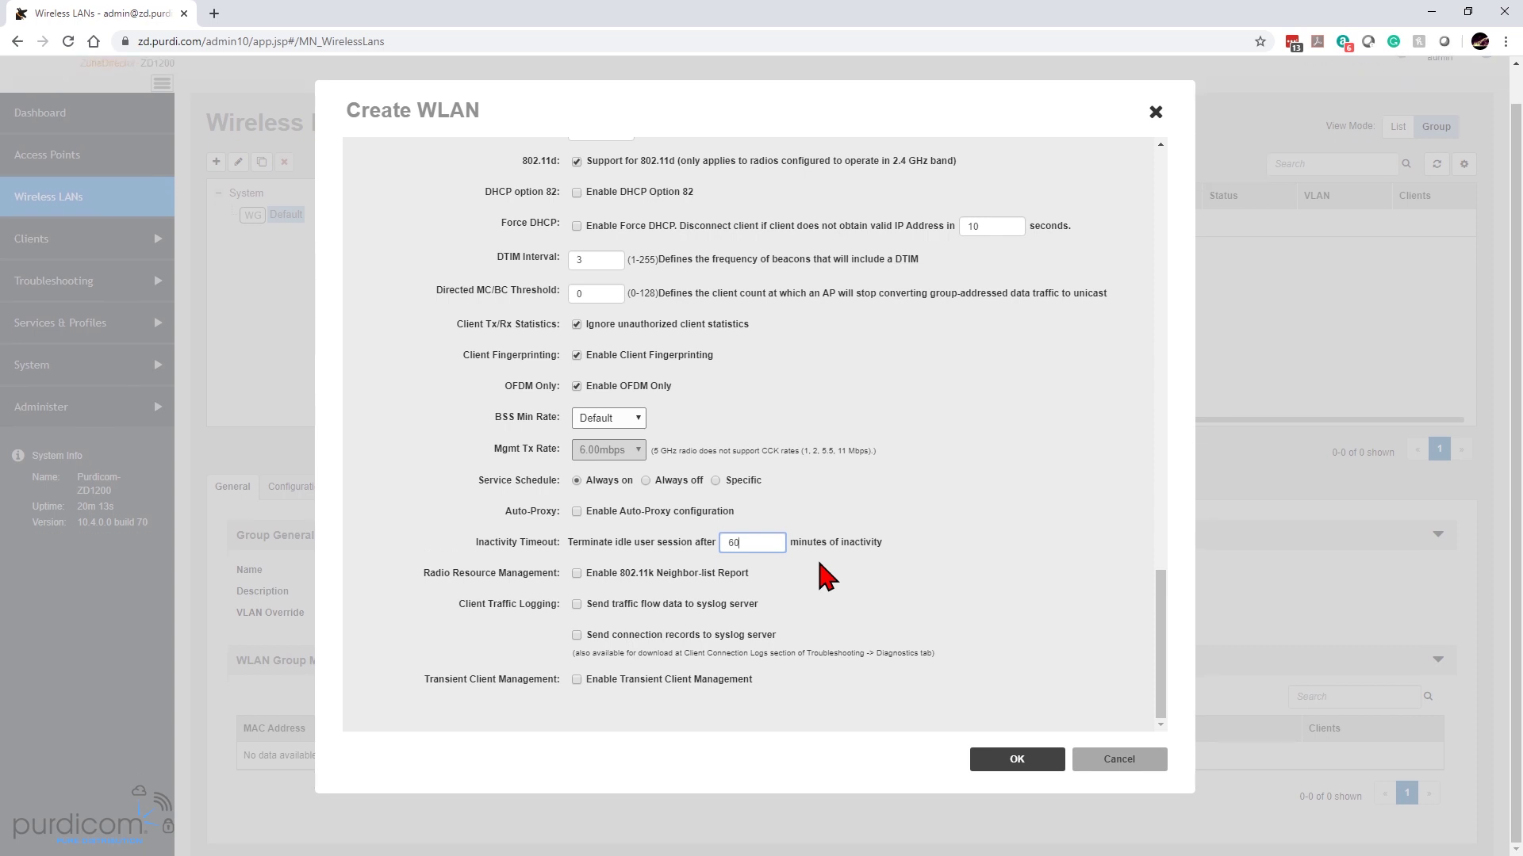